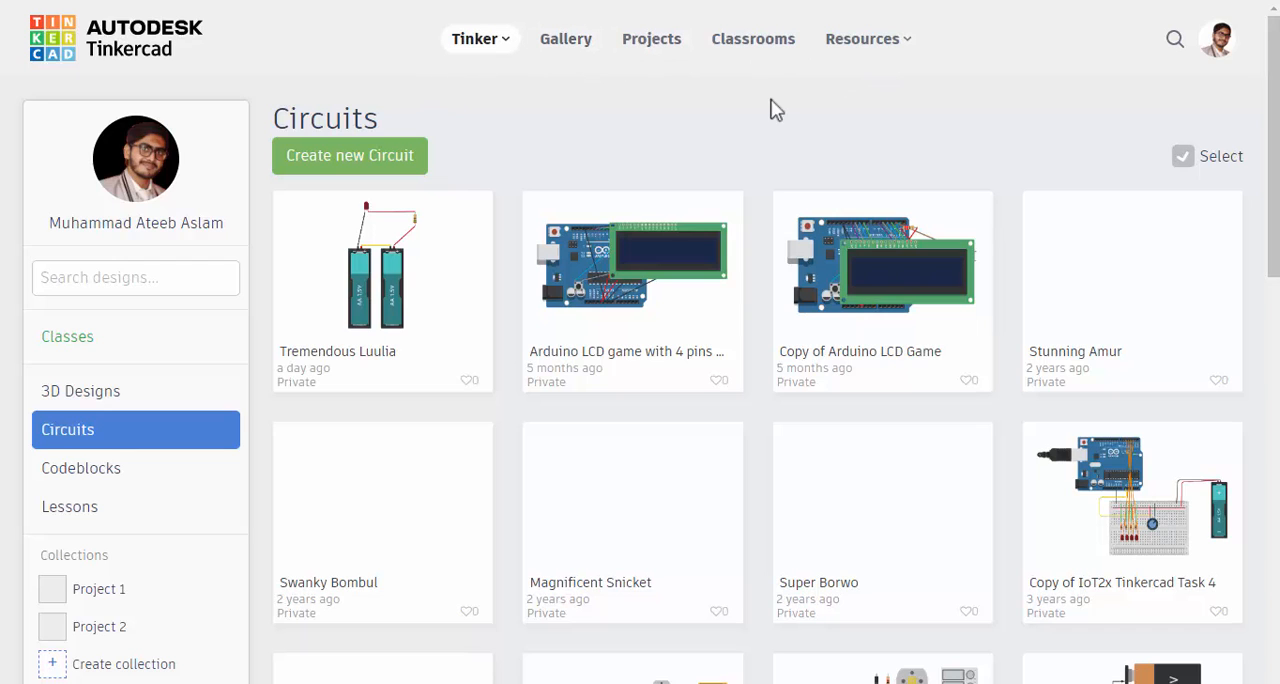
# Browse the community gallery, looking through the Circuits designs and the Codeblocks designs
pyautogui.click(499, 42)
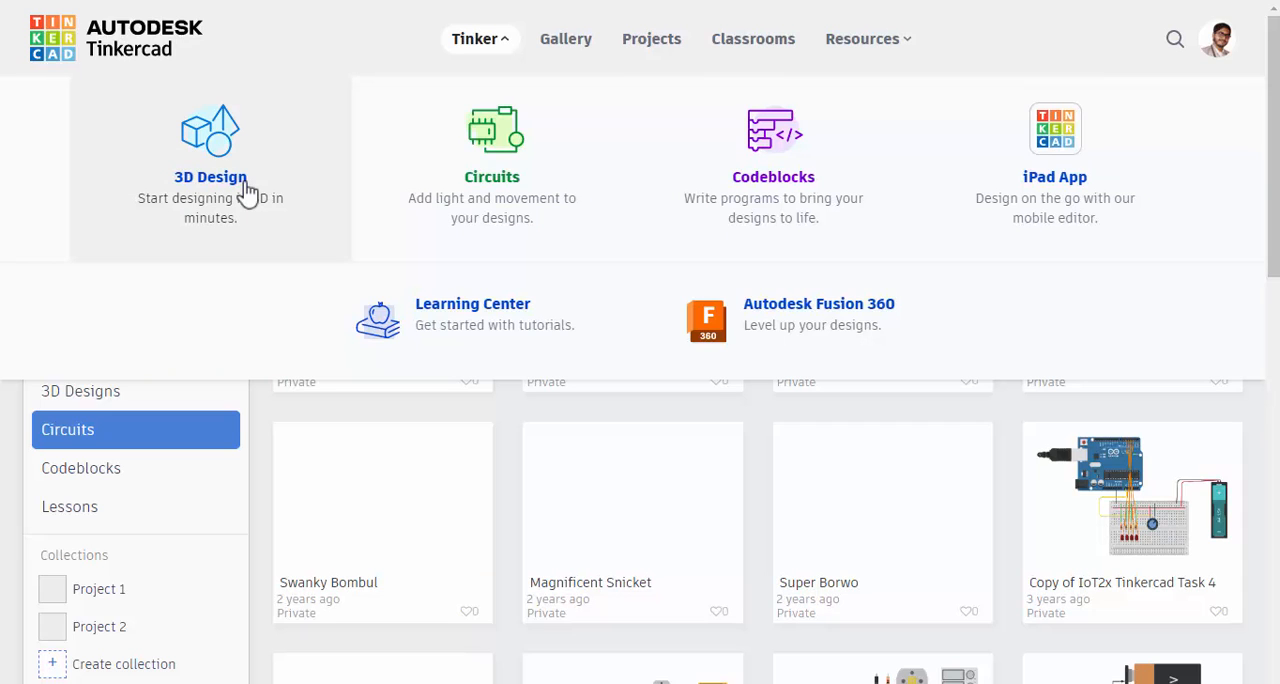
pyautogui.click(552, 46)
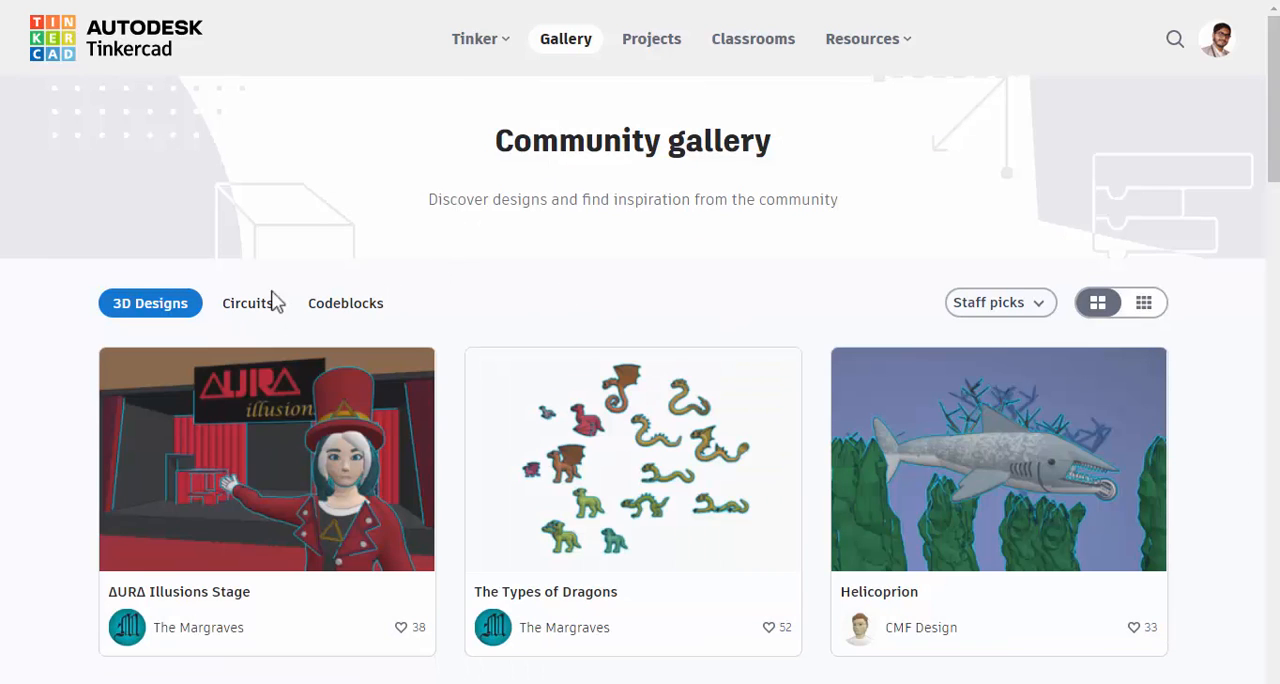
pyautogui.click(251, 304)
pyautogui.scroll(-5, 748, 318)
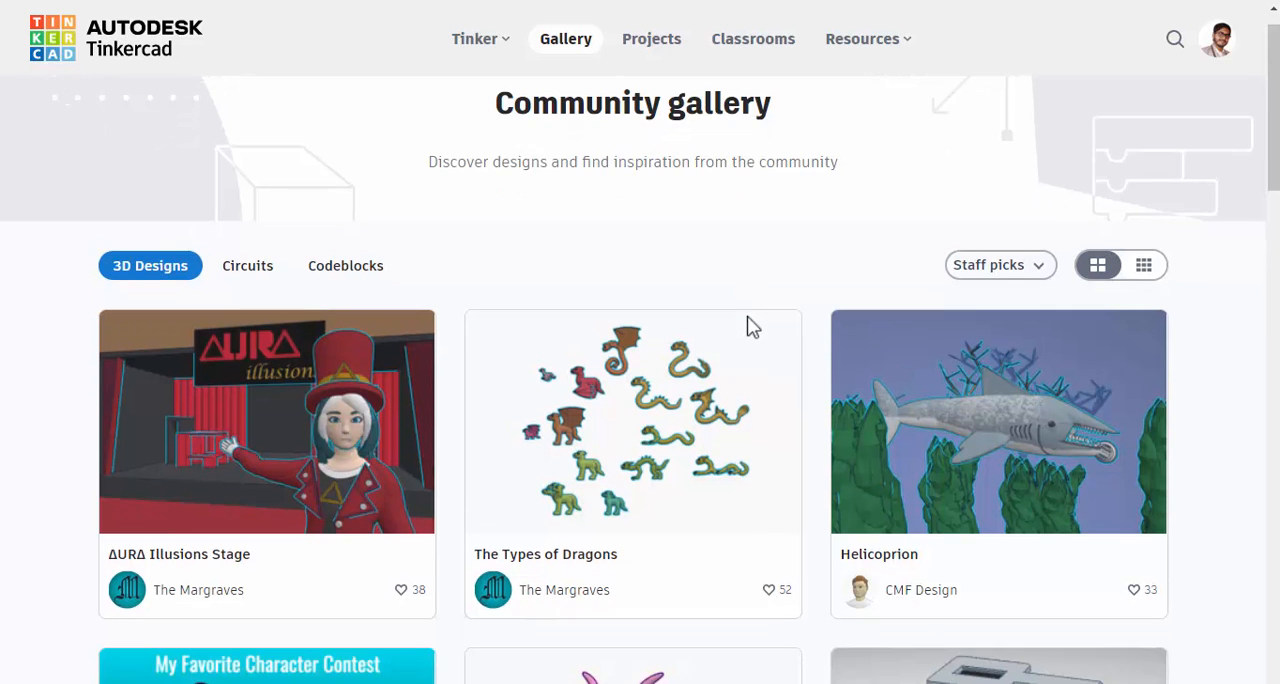
pyautogui.scroll(5, 747, 316)
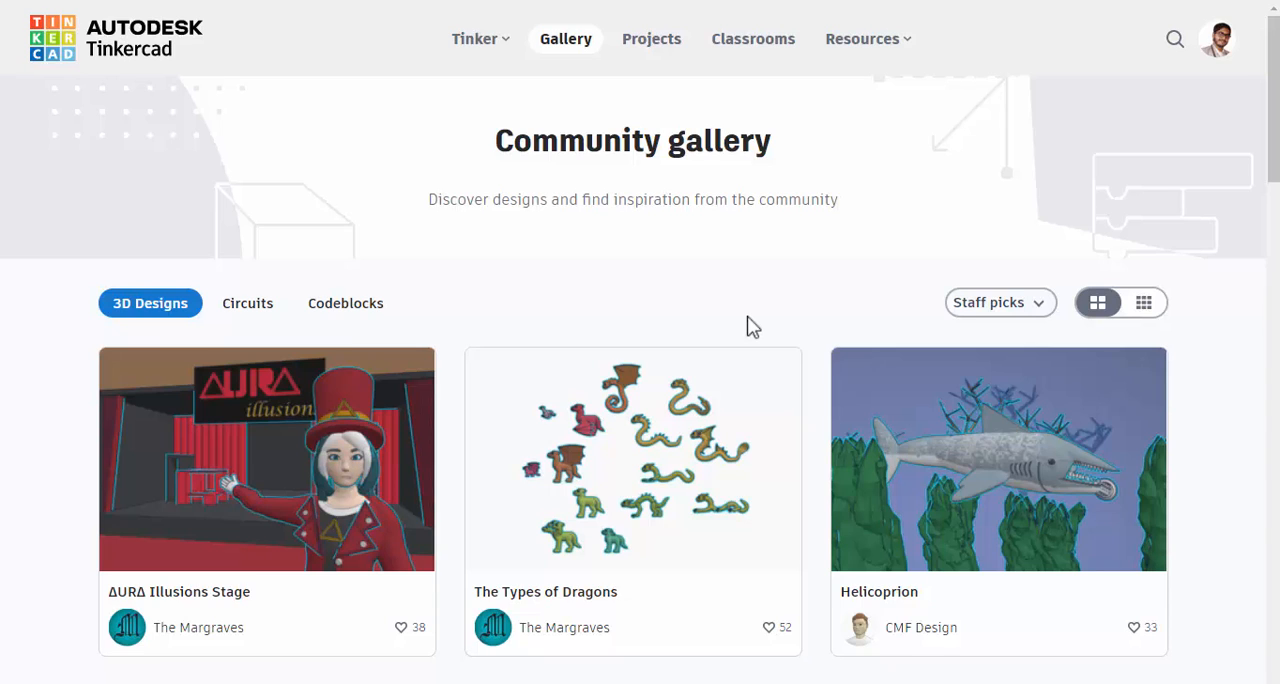
pyautogui.click(248, 310)
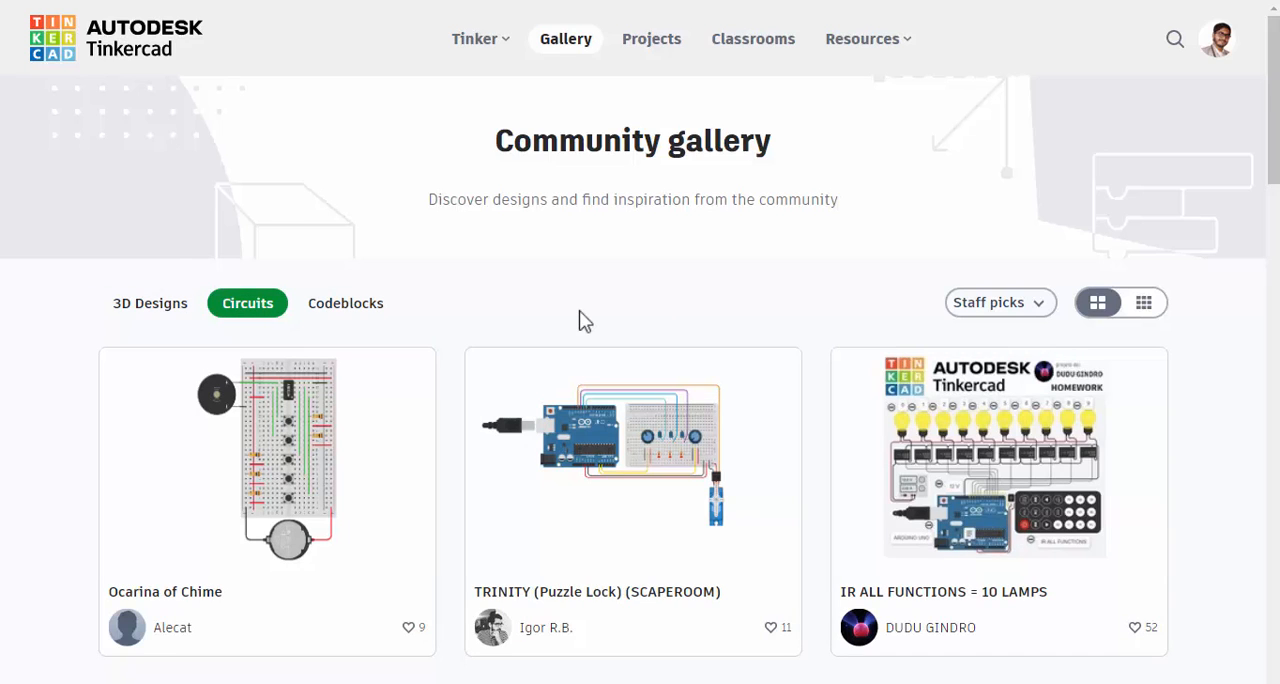
pyautogui.scroll(-5, 585, 320)
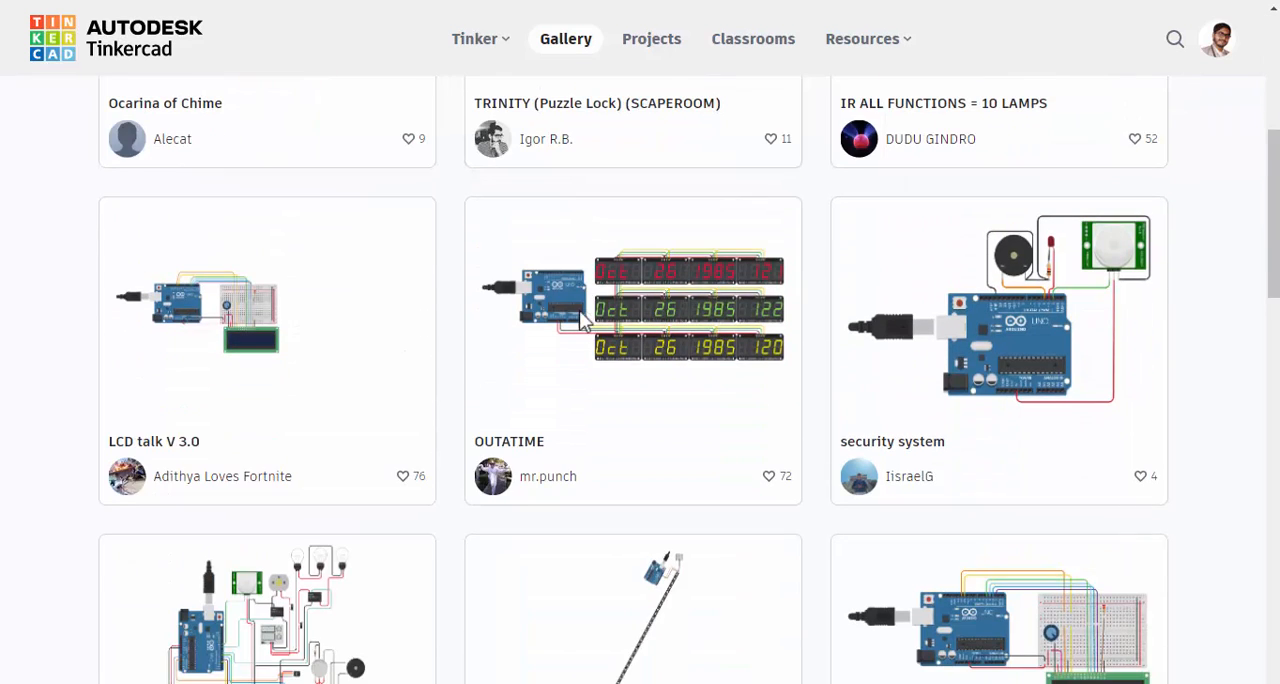
pyautogui.scroll(5, 585, 320)
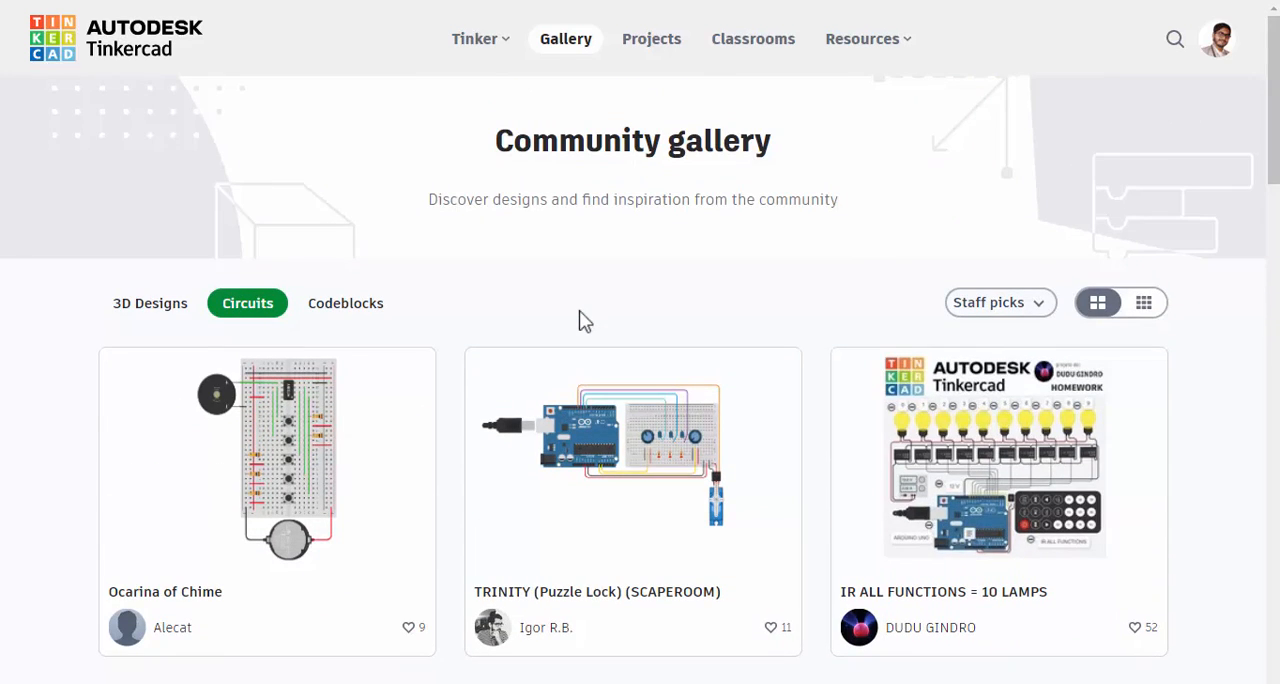
pyautogui.click(364, 311)
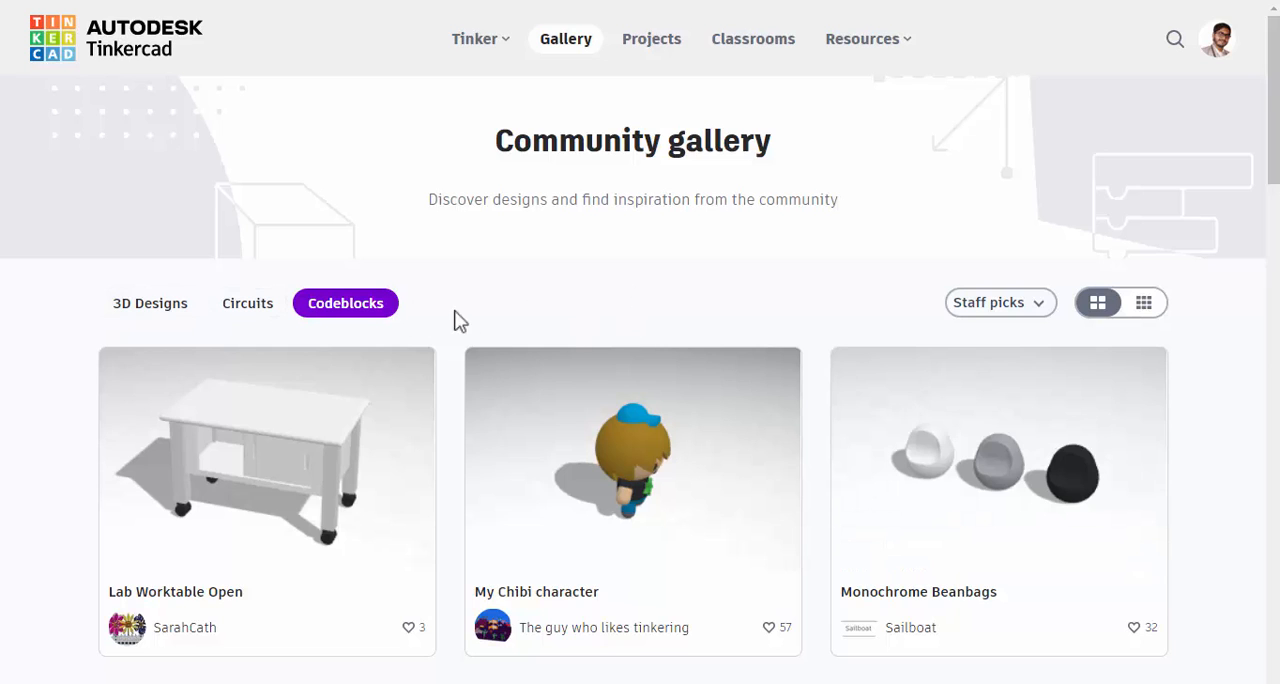
# Examine the grade and subject filter options of the hands-on projects, and the site's available resources
pyautogui.click(655, 45)
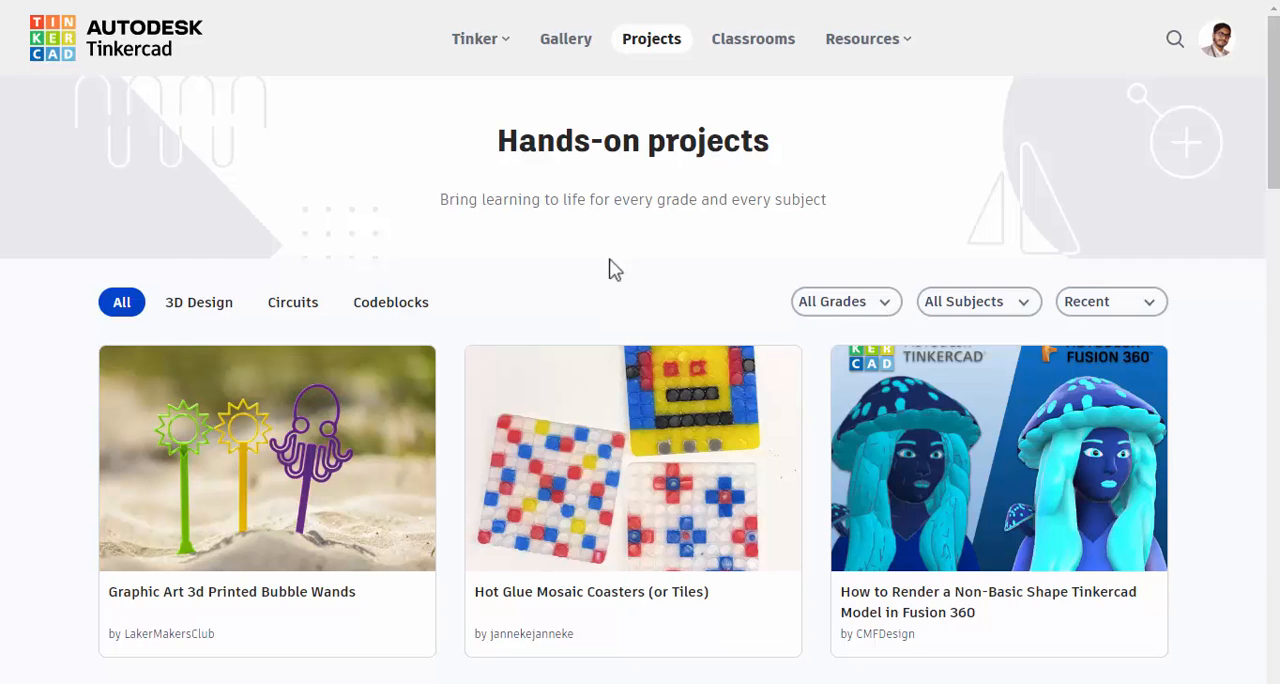
pyautogui.click(866, 304)
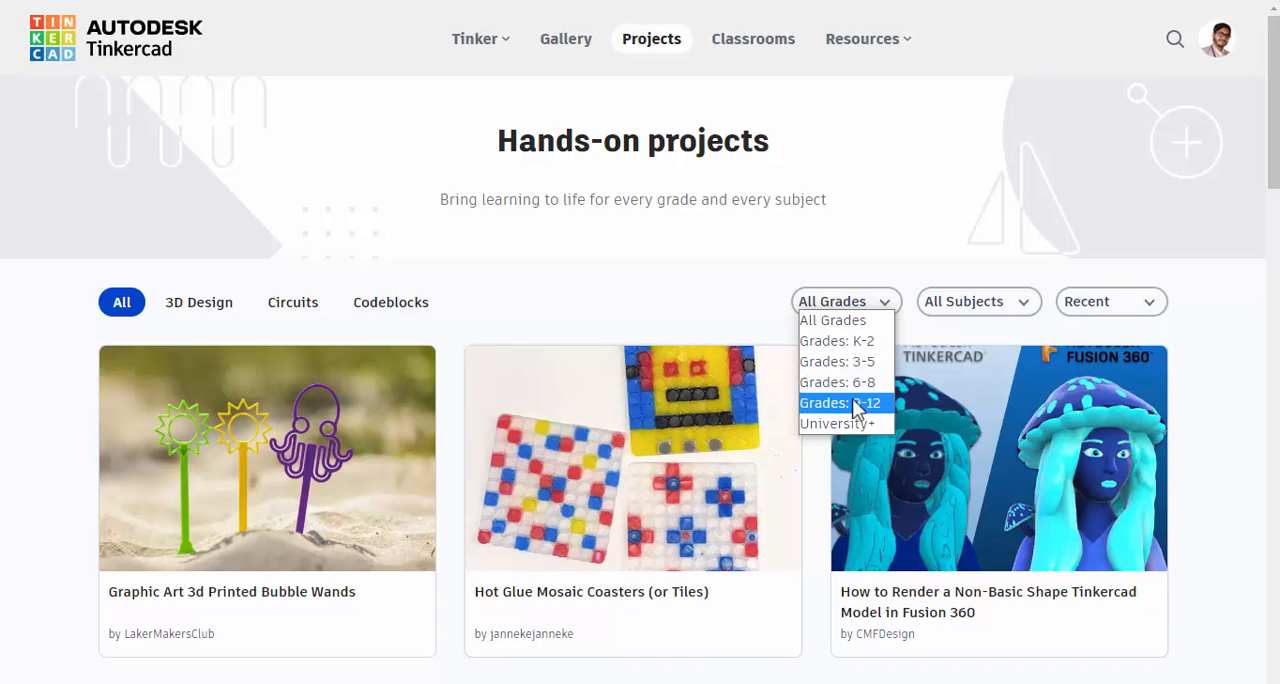
pyautogui.click(701, 291)
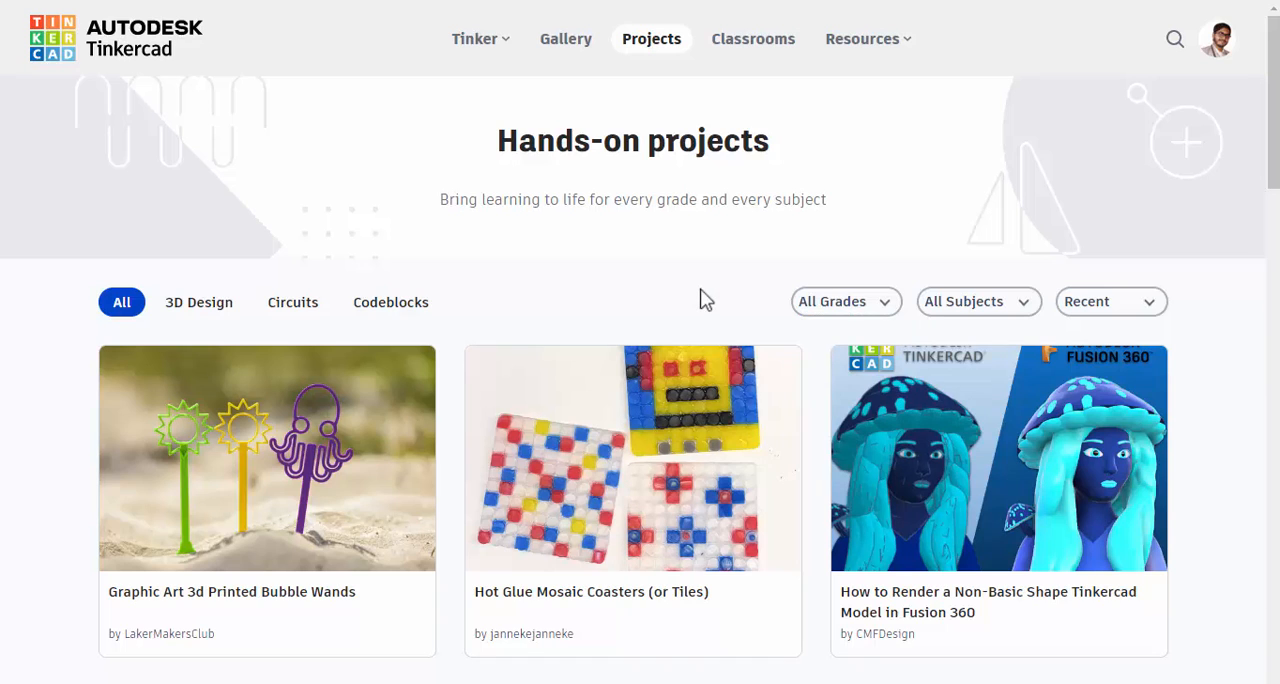
pyautogui.click(970, 303)
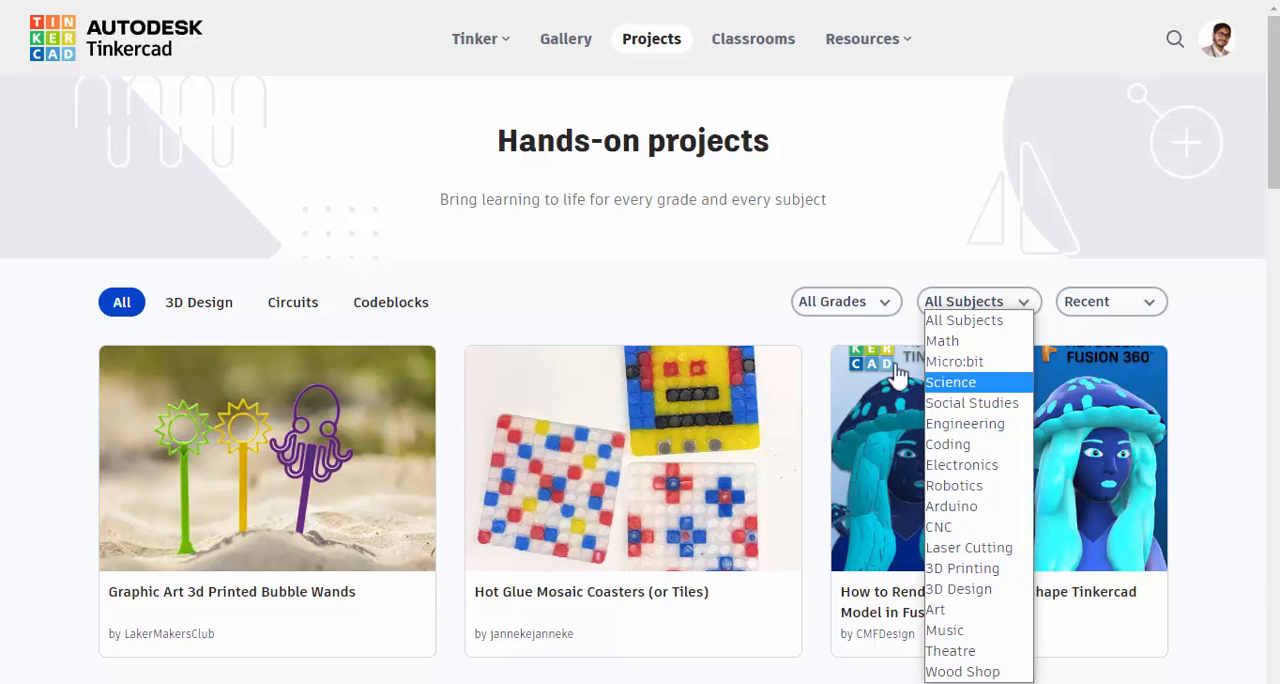
pyautogui.click(731, 327)
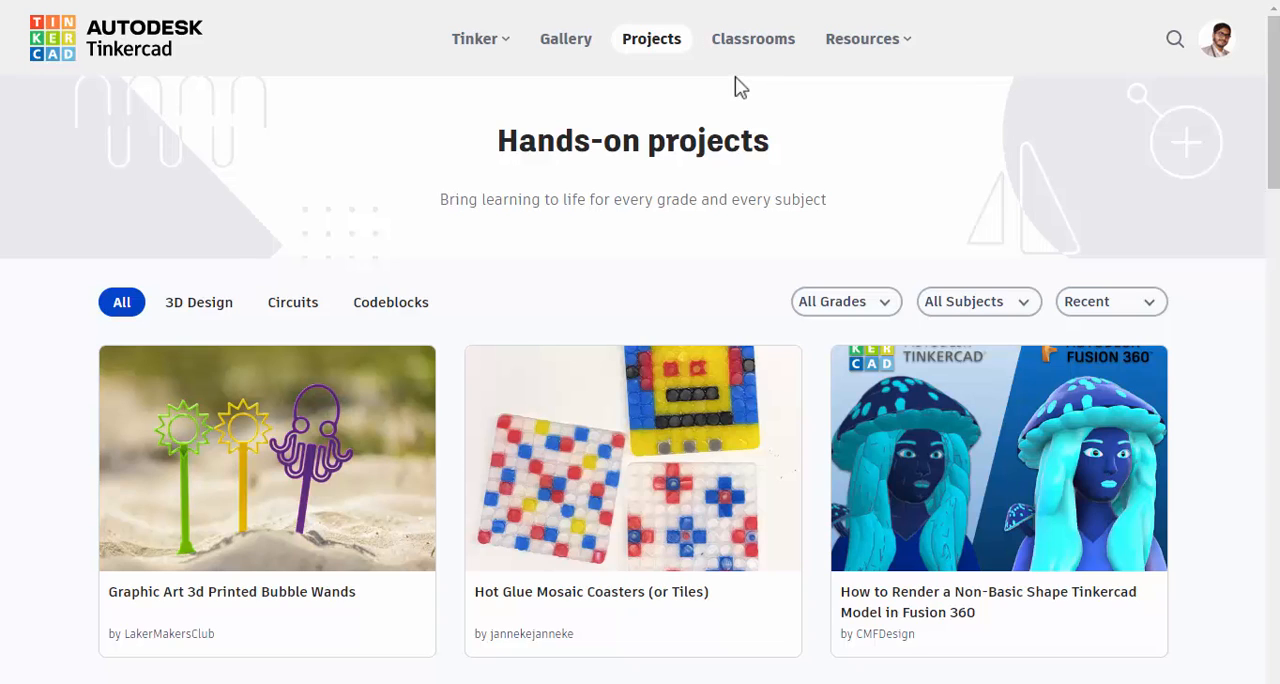
pyautogui.click(912, 39)
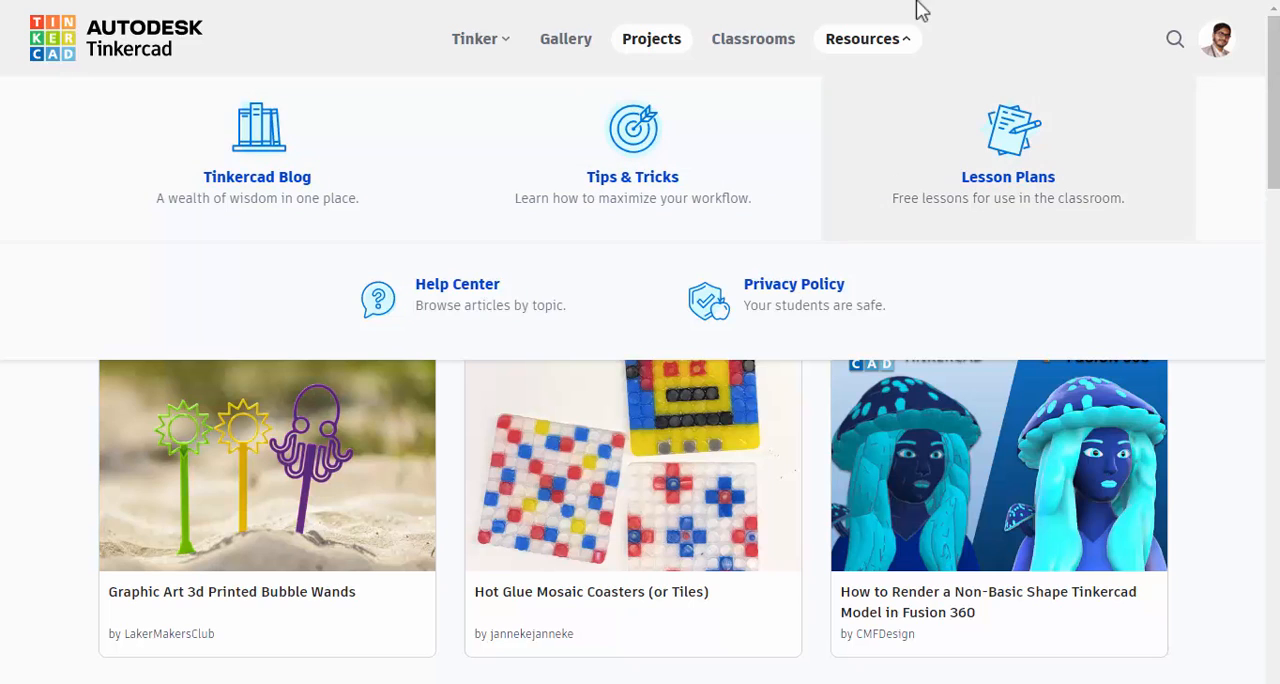
pyautogui.click(906, 38)
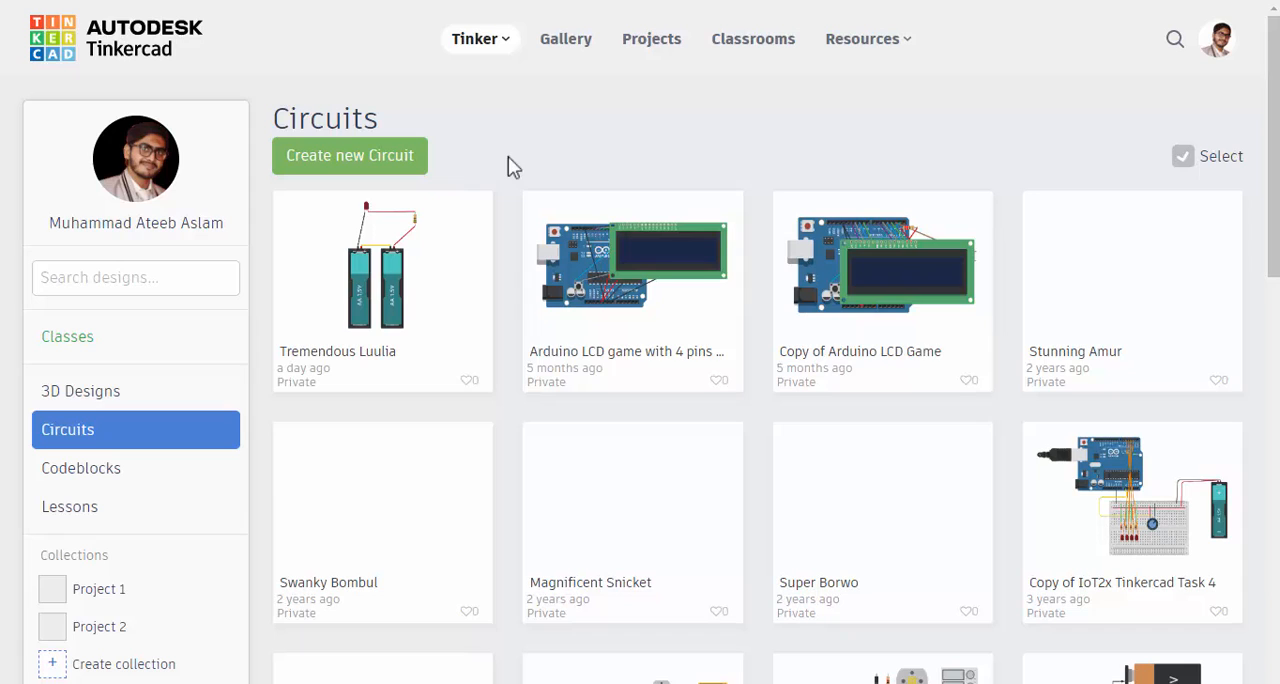
# Create a new circuit, dismiss the starters hint, and place an Arduino Uno R3 in the lower middle of the workspace
pyautogui.click(360, 158)
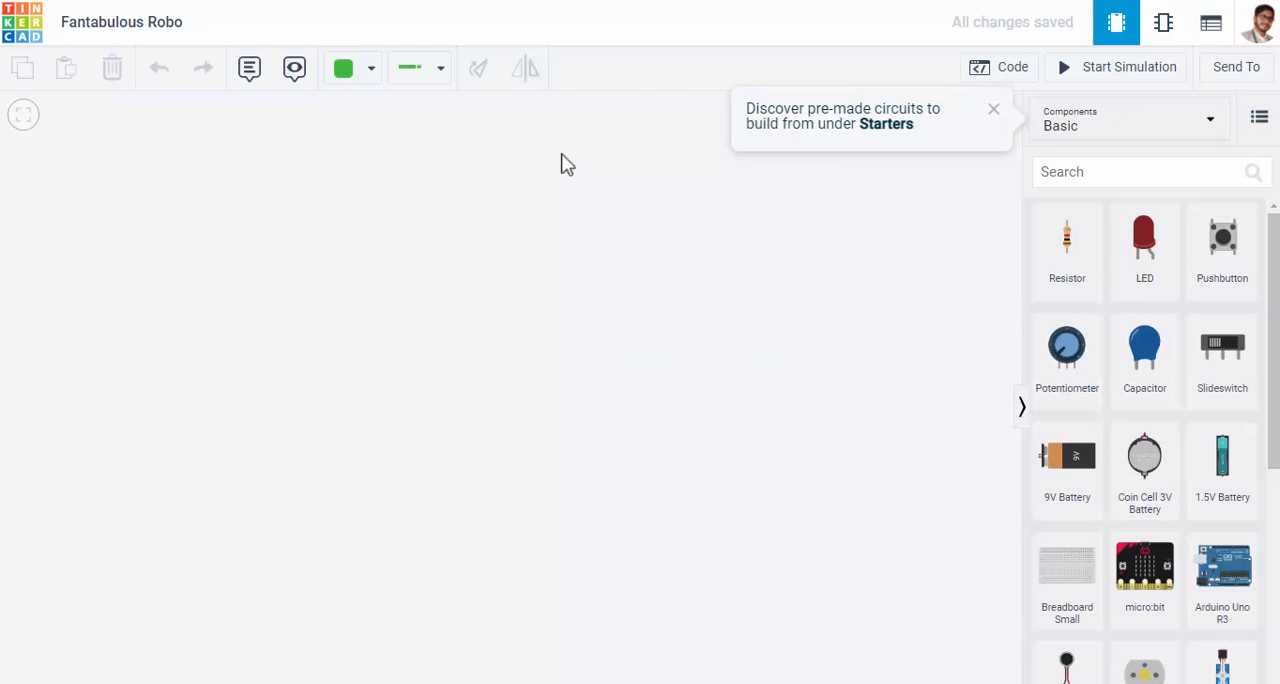
pyautogui.click(998, 111)
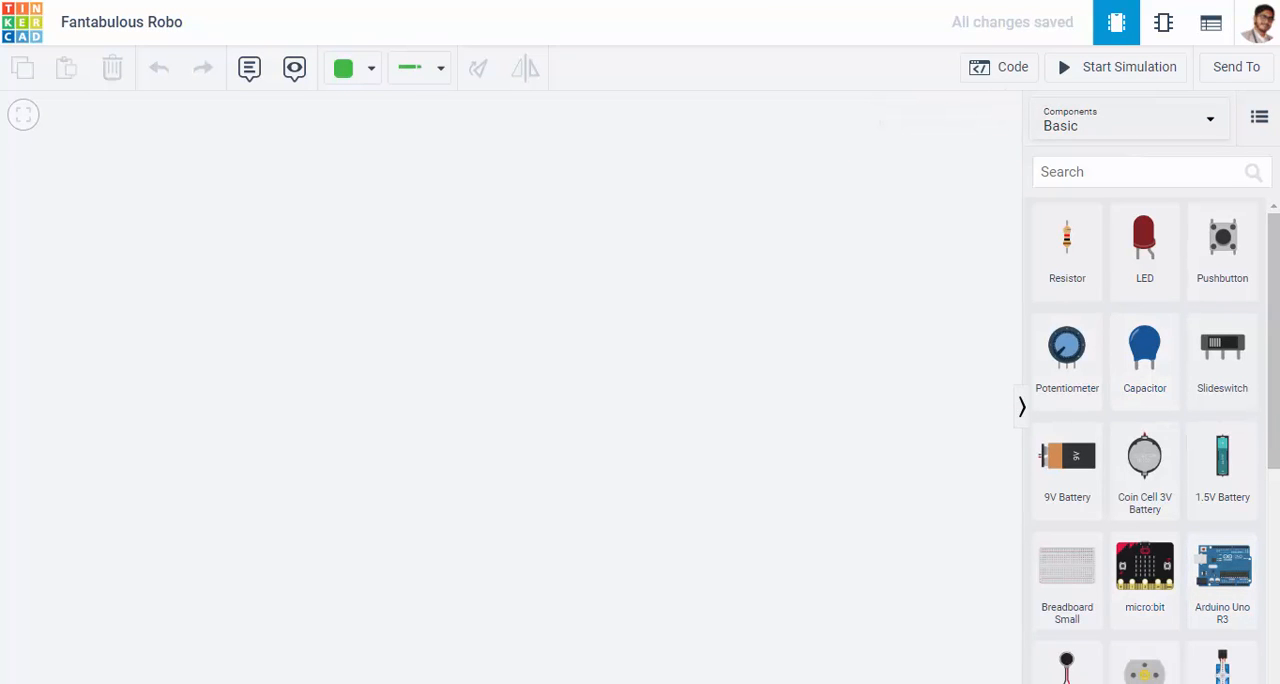
pyautogui.moveTo(1276, 436); pyautogui.dragTo(1276, 664)
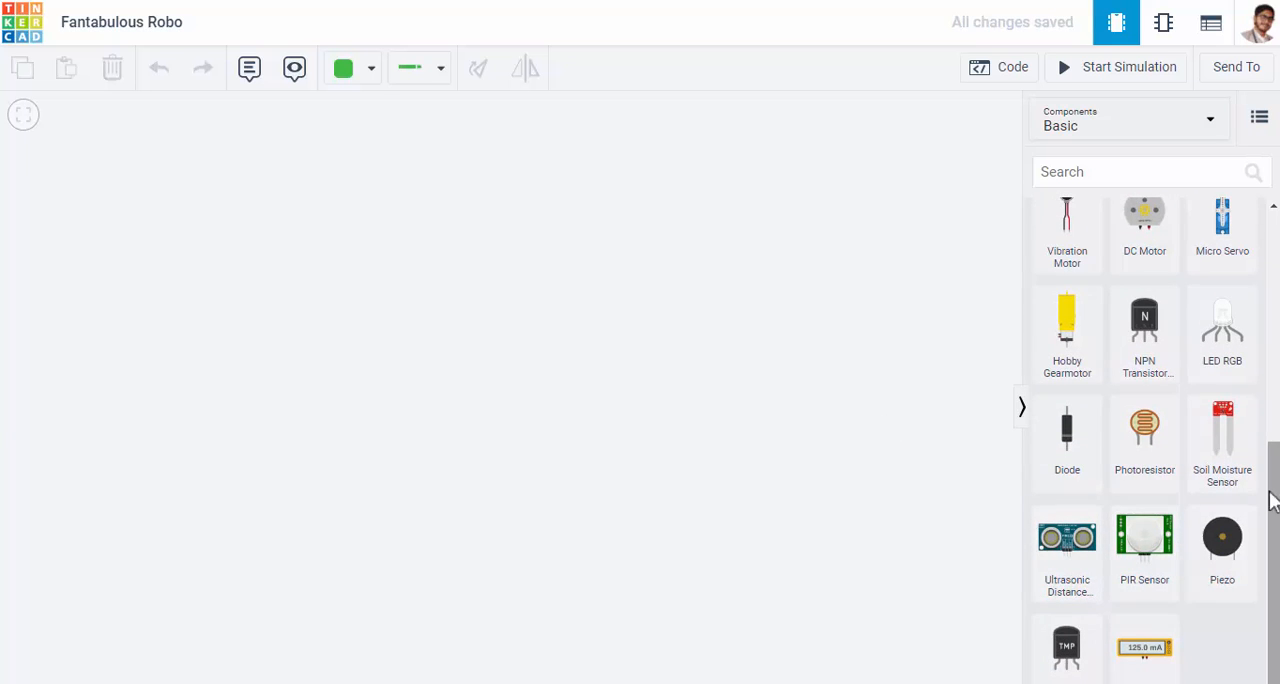
pyautogui.moveTo(1266, 491); pyautogui.dragTo(1266, 417)
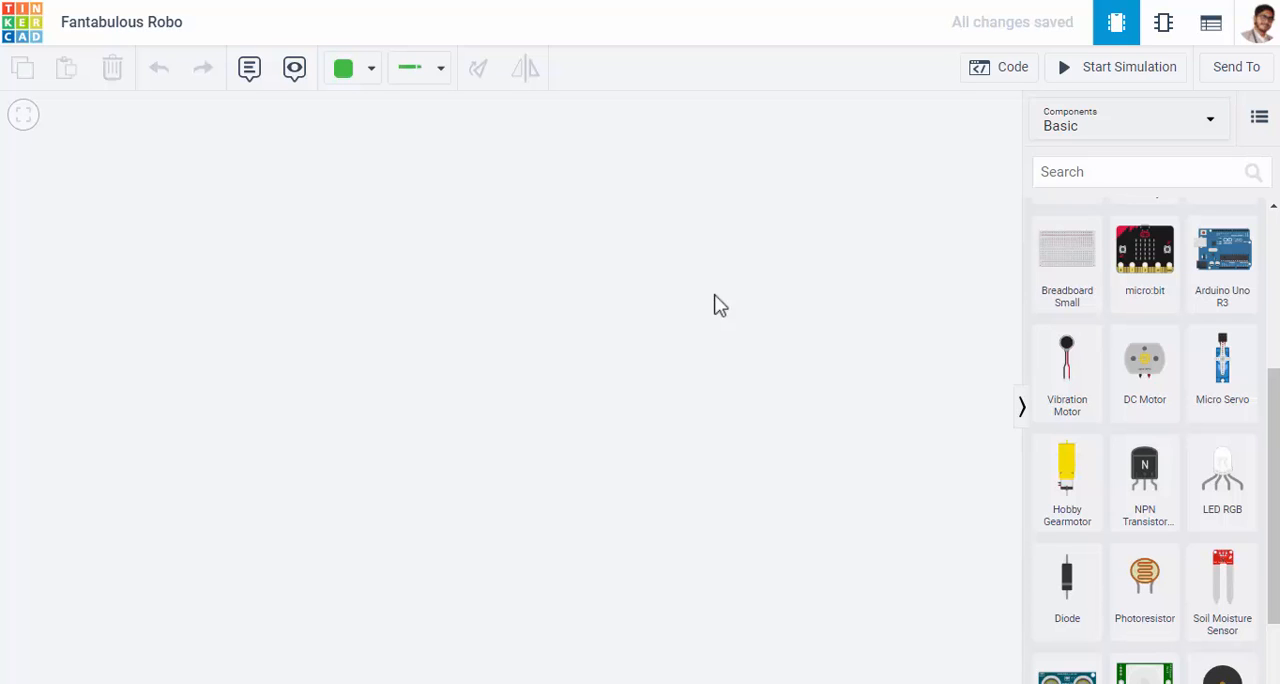
pyautogui.click(1213, 265)
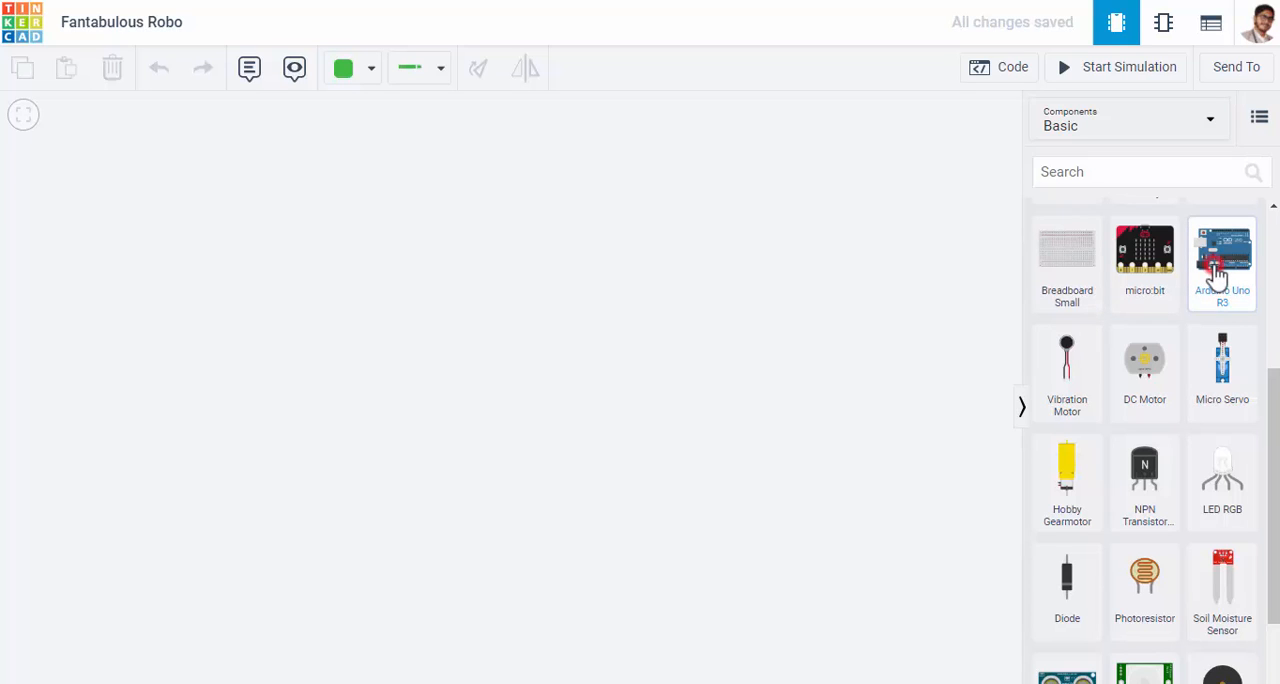
pyautogui.click(440, 342)
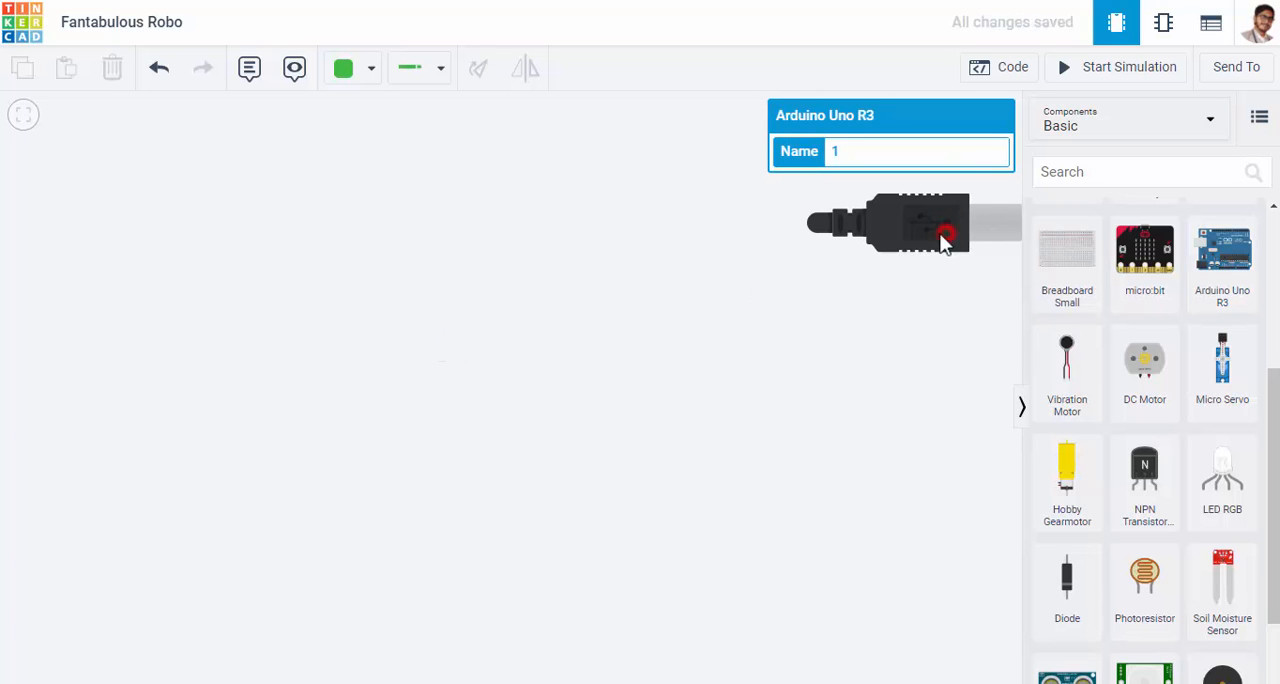
pyautogui.moveTo(944, 244); pyautogui.dragTo(288, 448)
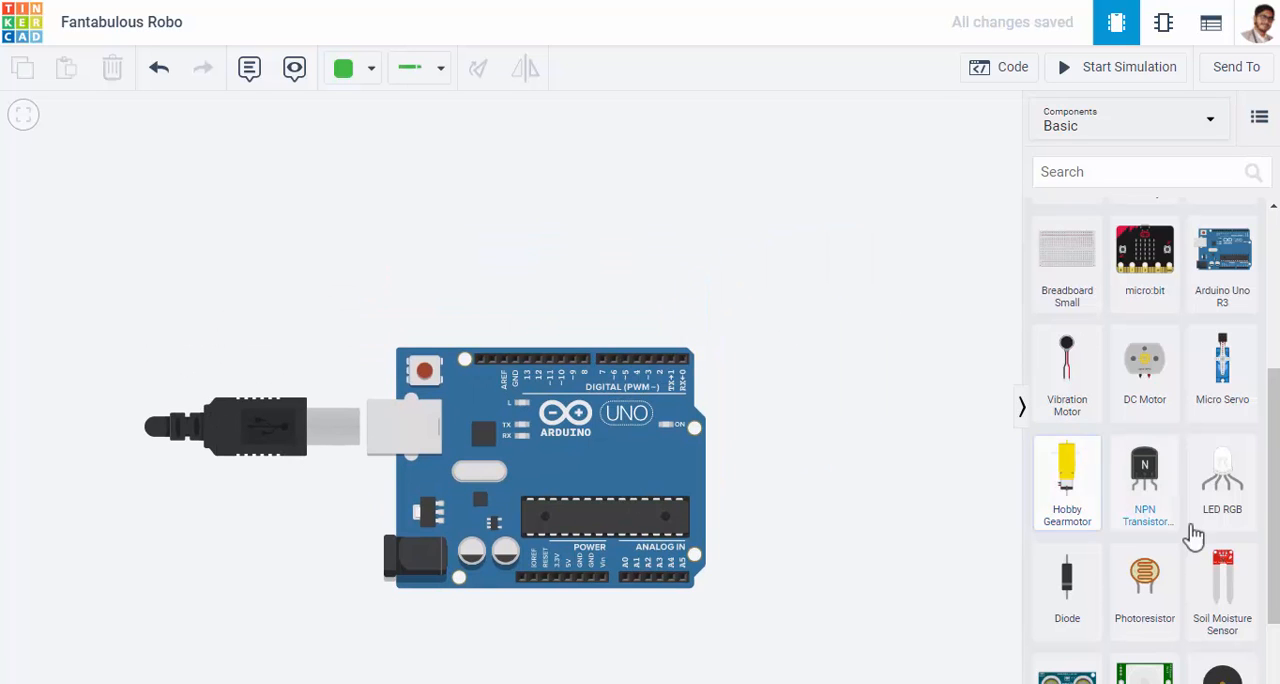
# Place a red LED above the Arduino and a resistor slightly below and to the right of the LED
pyautogui.moveTo(1275, 495); pyautogui.dragTo(1275, 416)
pyautogui.moveTo(1163, 260); pyautogui.dragTo(525, 205)
pyautogui.click(815, 268)
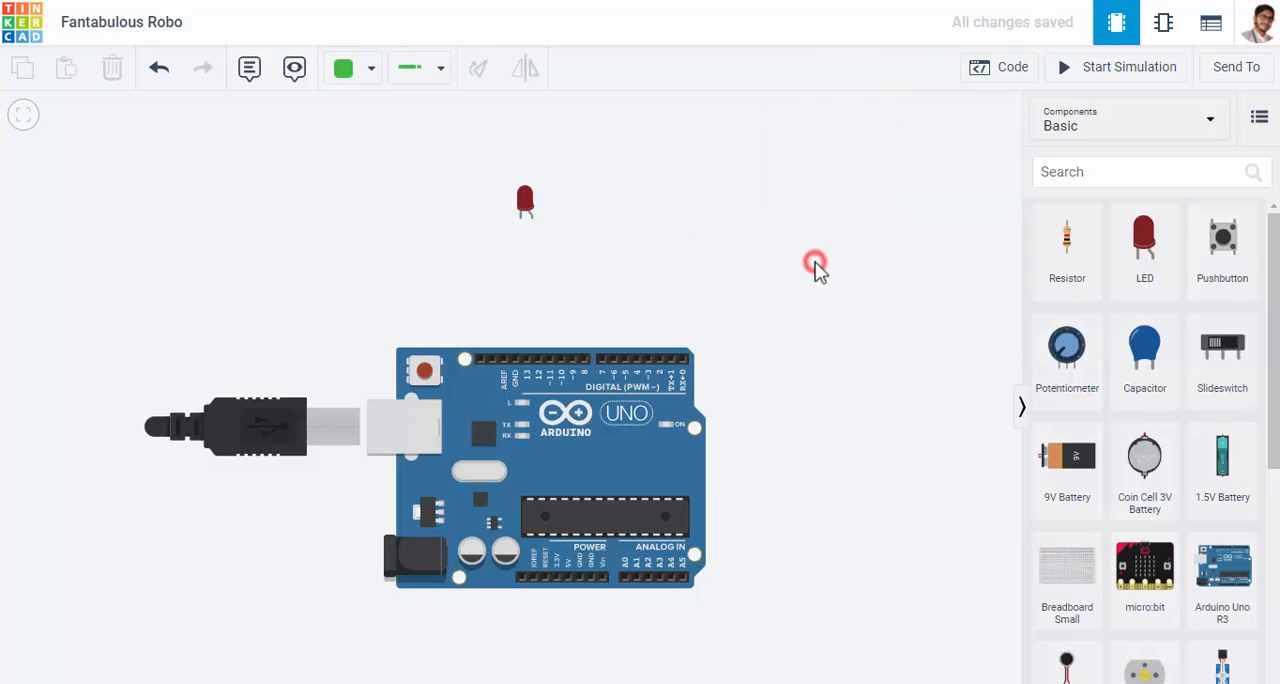
pyautogui.click(1066, 270)
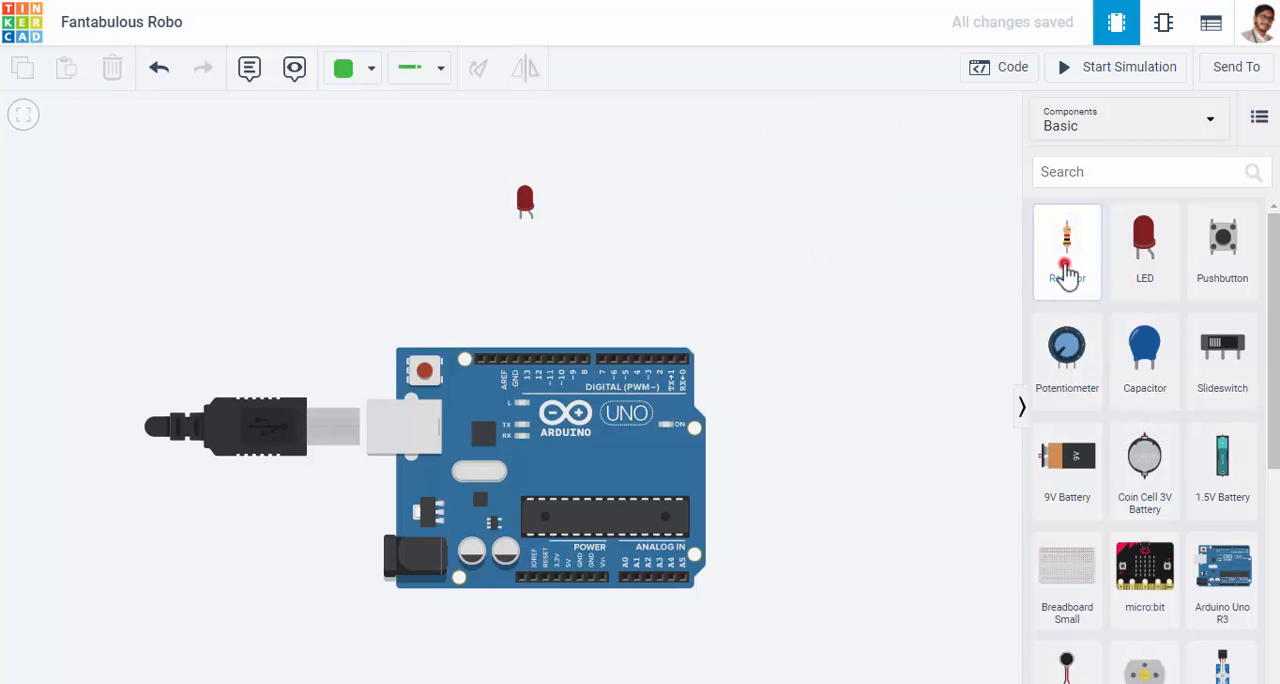
pyautogui.moveTo(1066, 270); pyautogui.dragTo(634, 268)
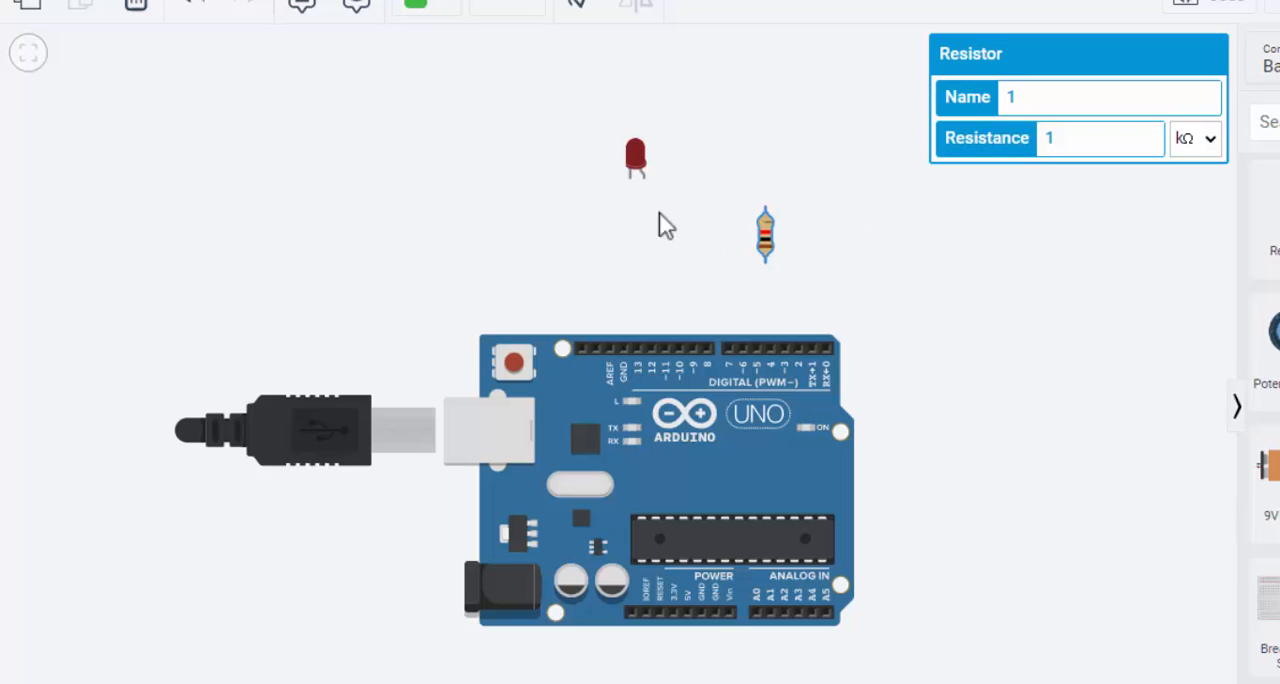
pyautogui.moveTo(763, 243); pyautogui.dragTo(680, 251)
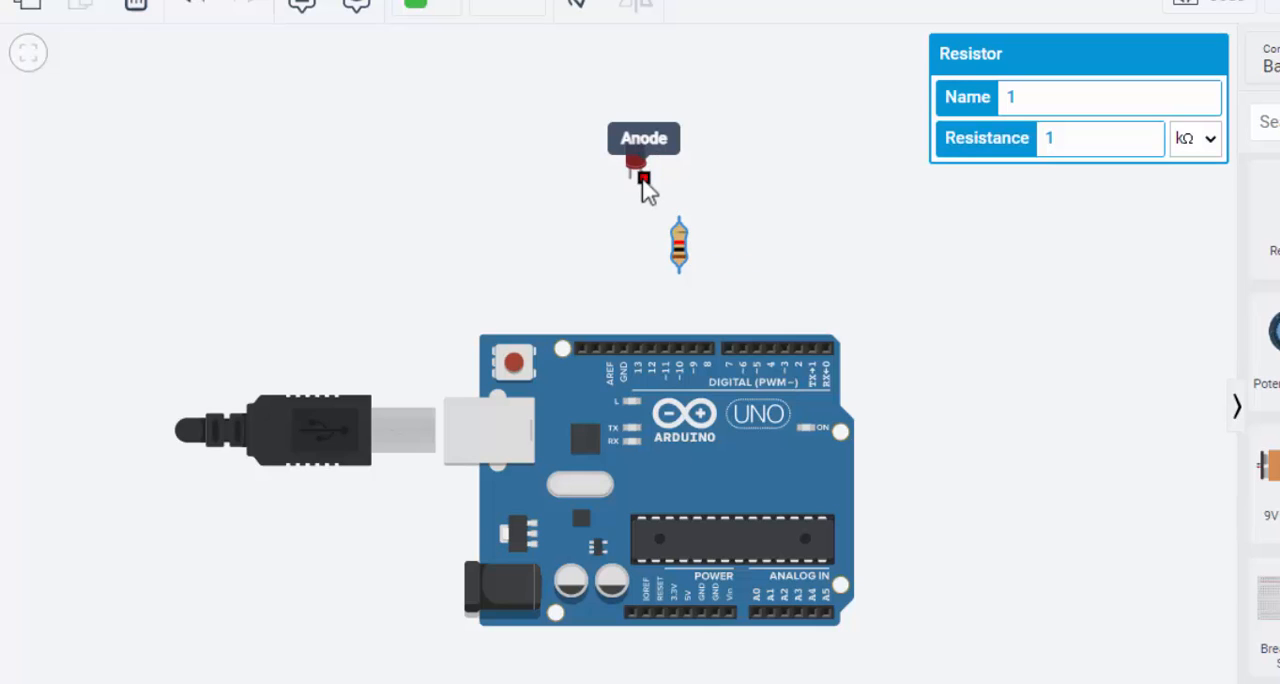
# Wire the LED's anode to Terminal 2 at the upper end of the resistor
pyautogui.click(644, 178)
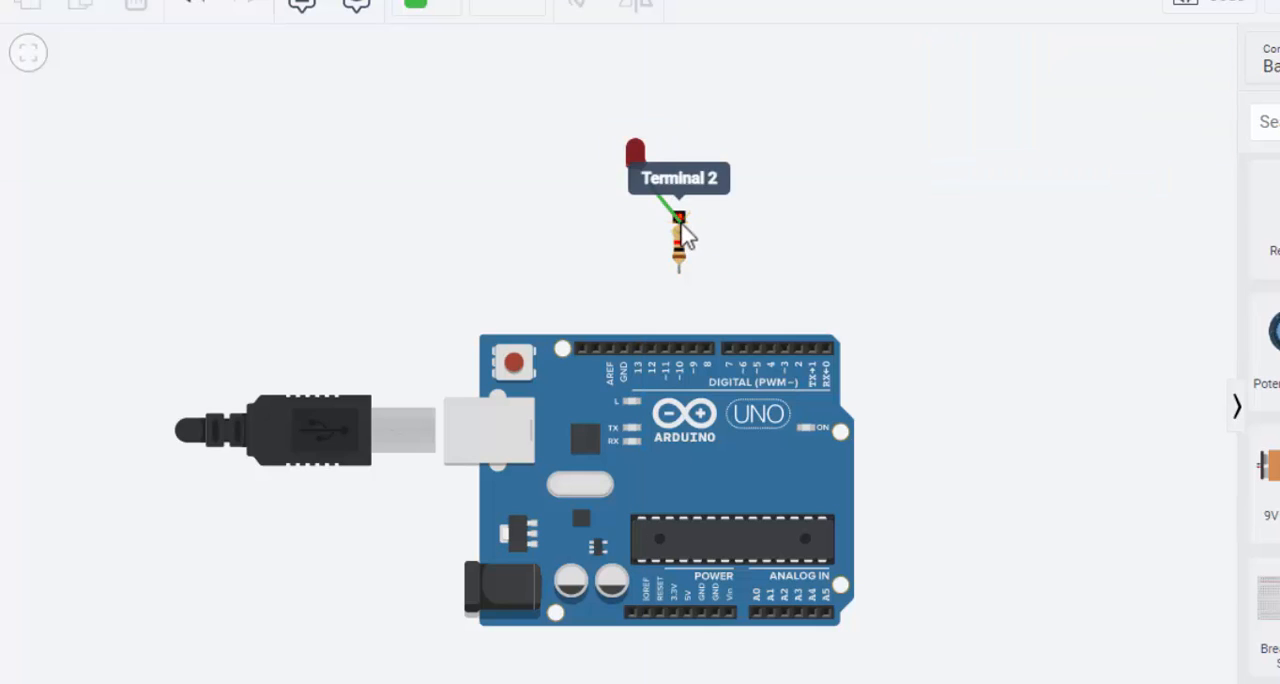
pyautogui.click(679, 219)
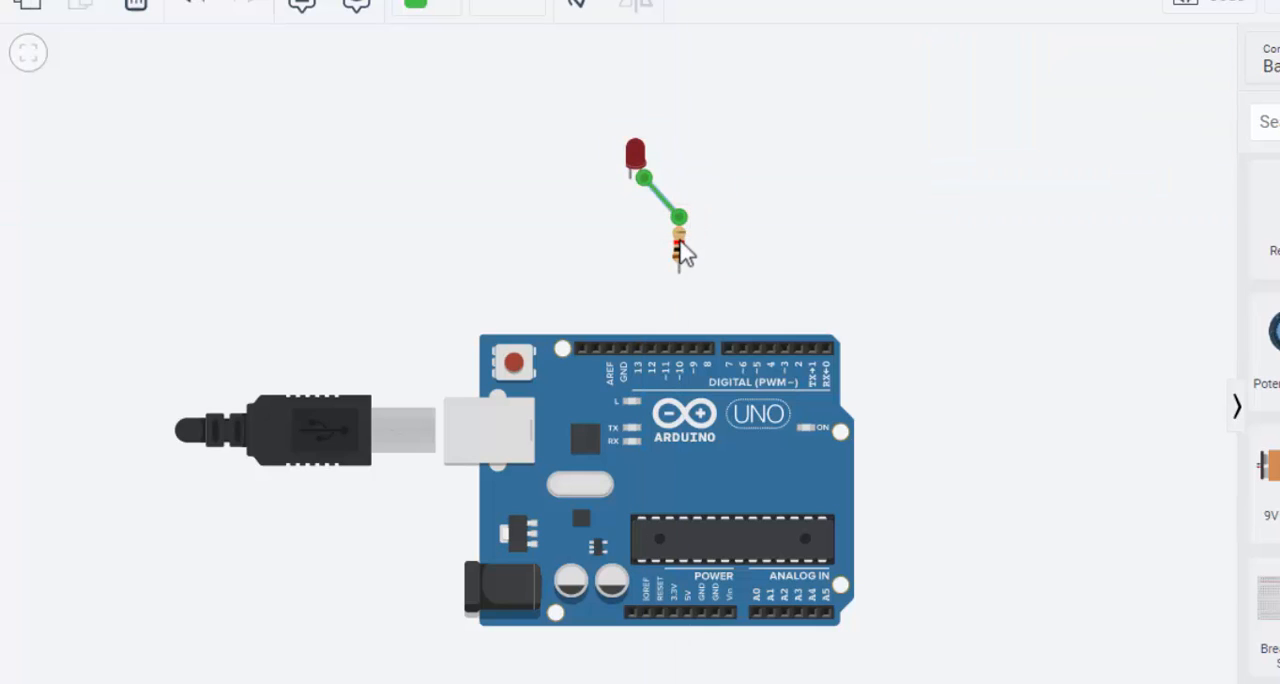
pyautogui.click(679, 271)
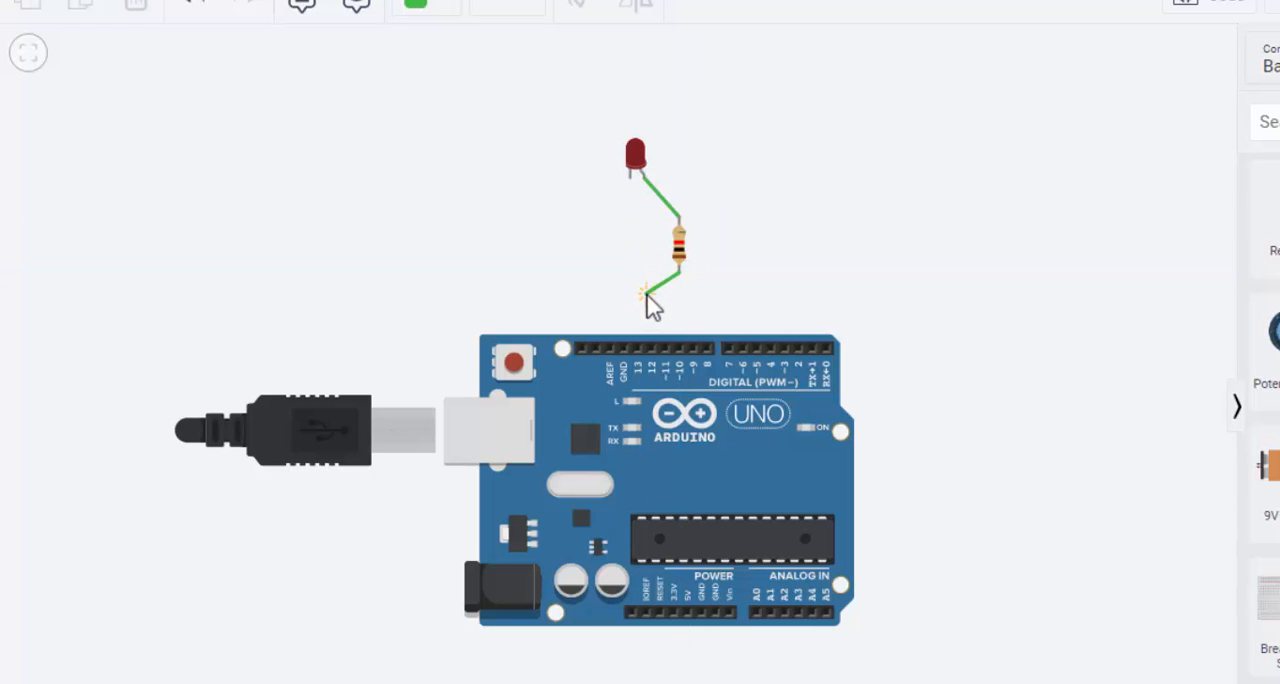
pyautogui.press('Escape')
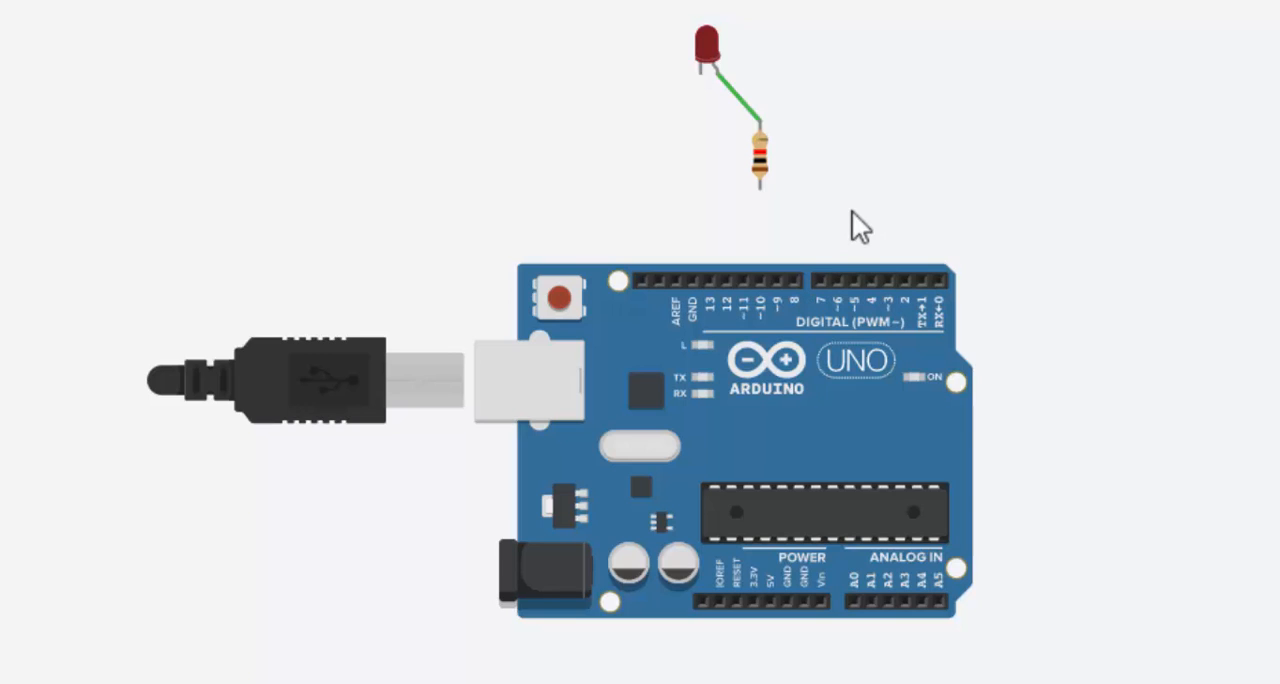
# Wire the resistor's Terminal 1 to the Arduino's digital pin 11, and the LED's cathode to the GND pin beside pin 13
pyautogui.click(759, 186)
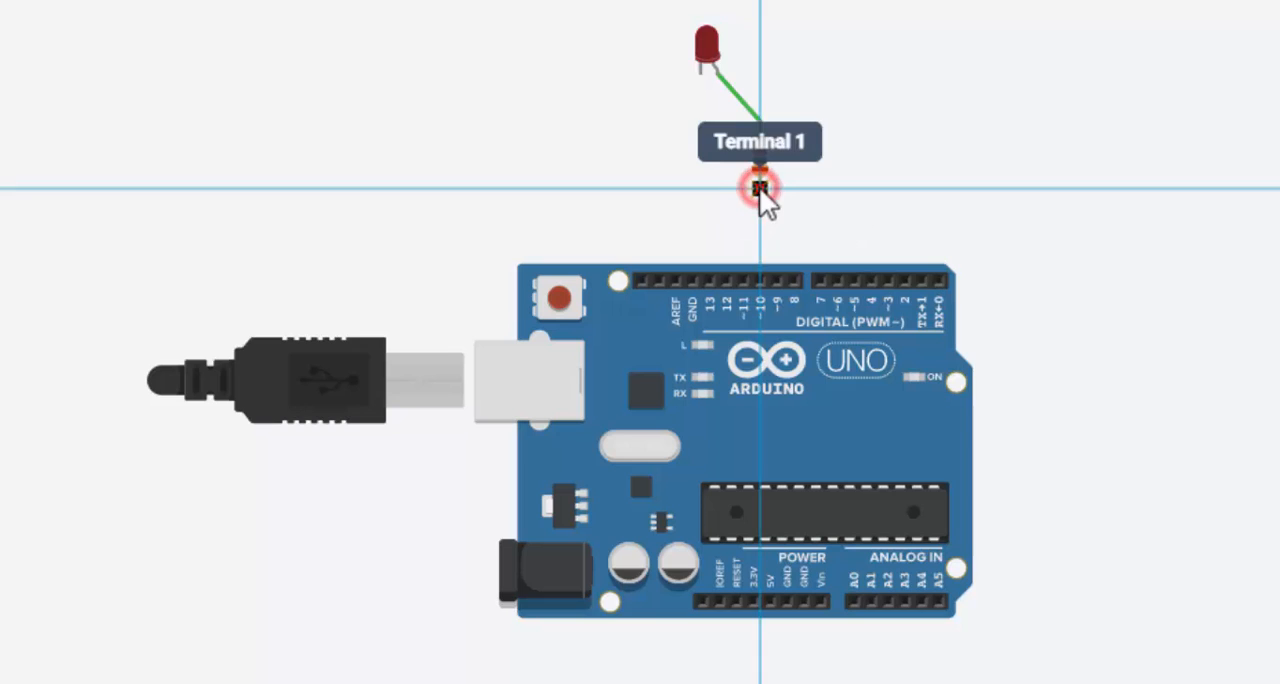
pyautogui.click(747, 277)
pyautogui.click(882, 220)
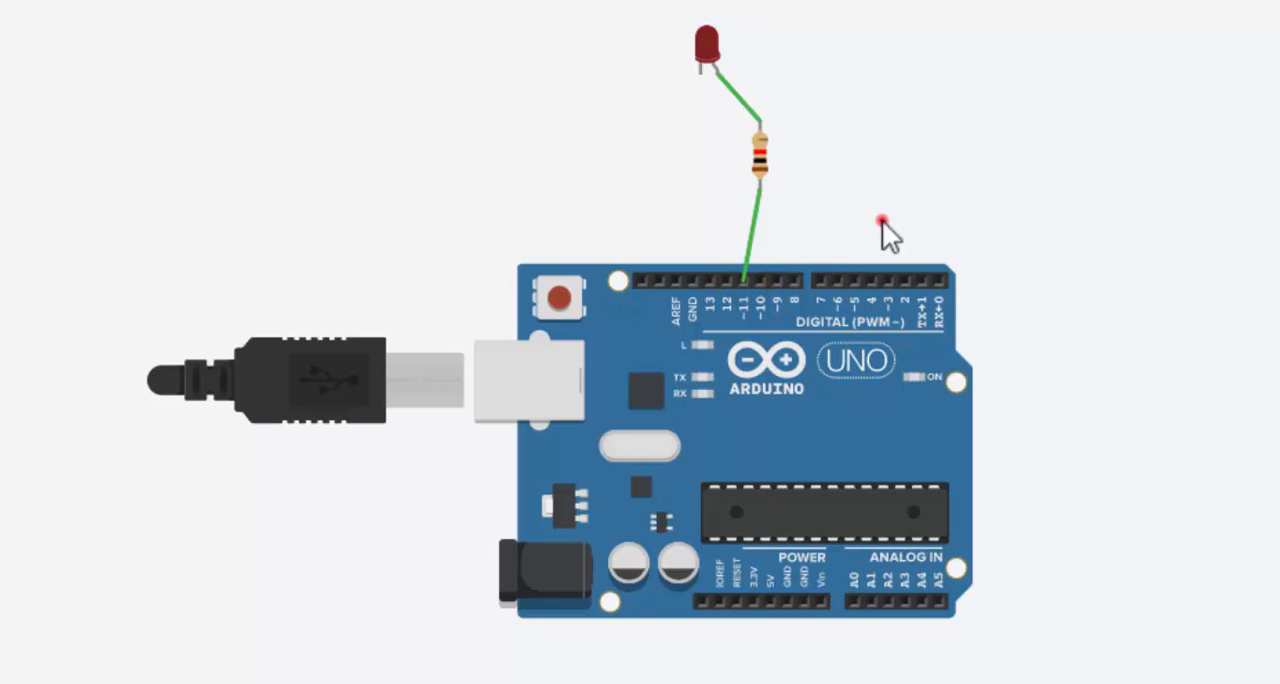
pyautogui.click(700, 77)
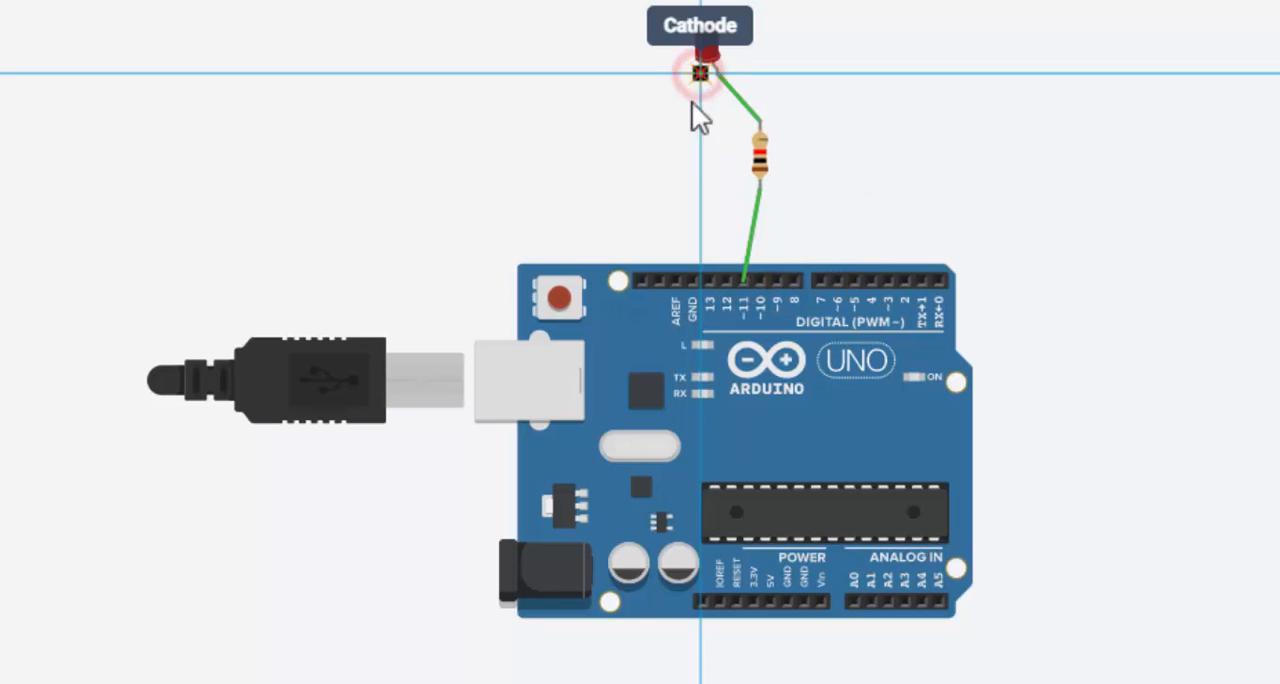
pyautogui.click(693, 277)
pyautogui.click(911, 184)
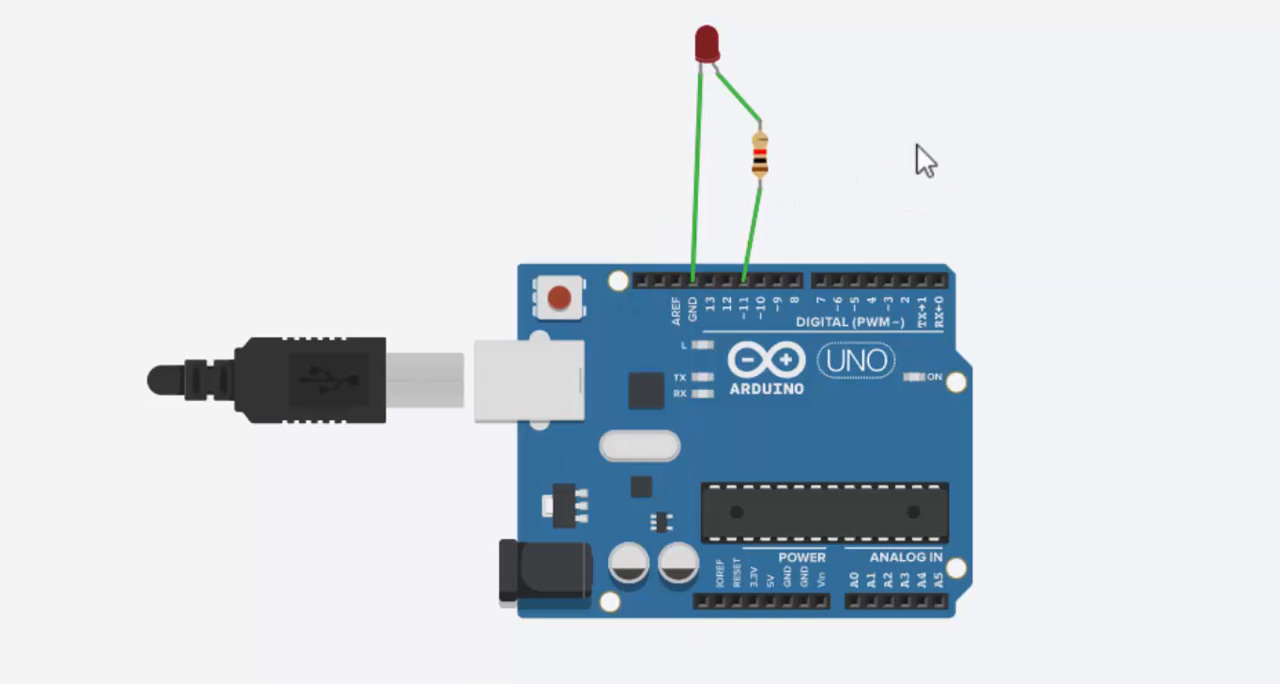
# Set the resistor's resistance to 220 Ω
pyautogui.click(760, 155)
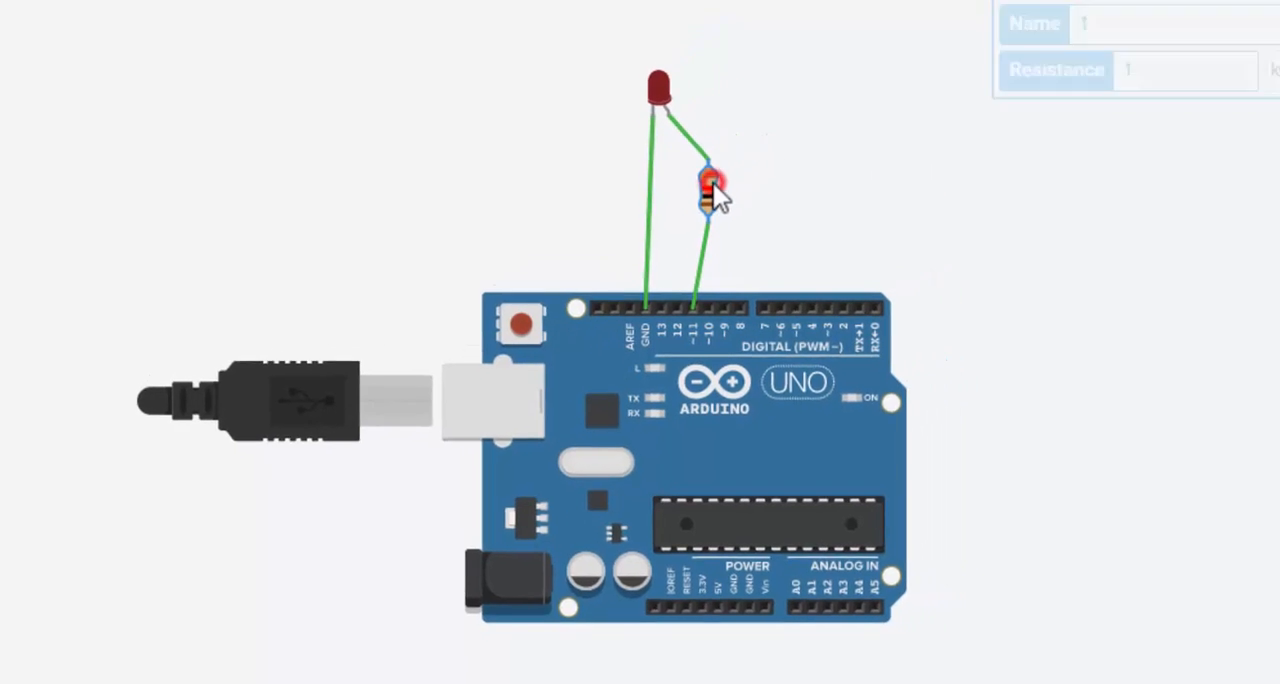
pyautogui.click(1193, 128)
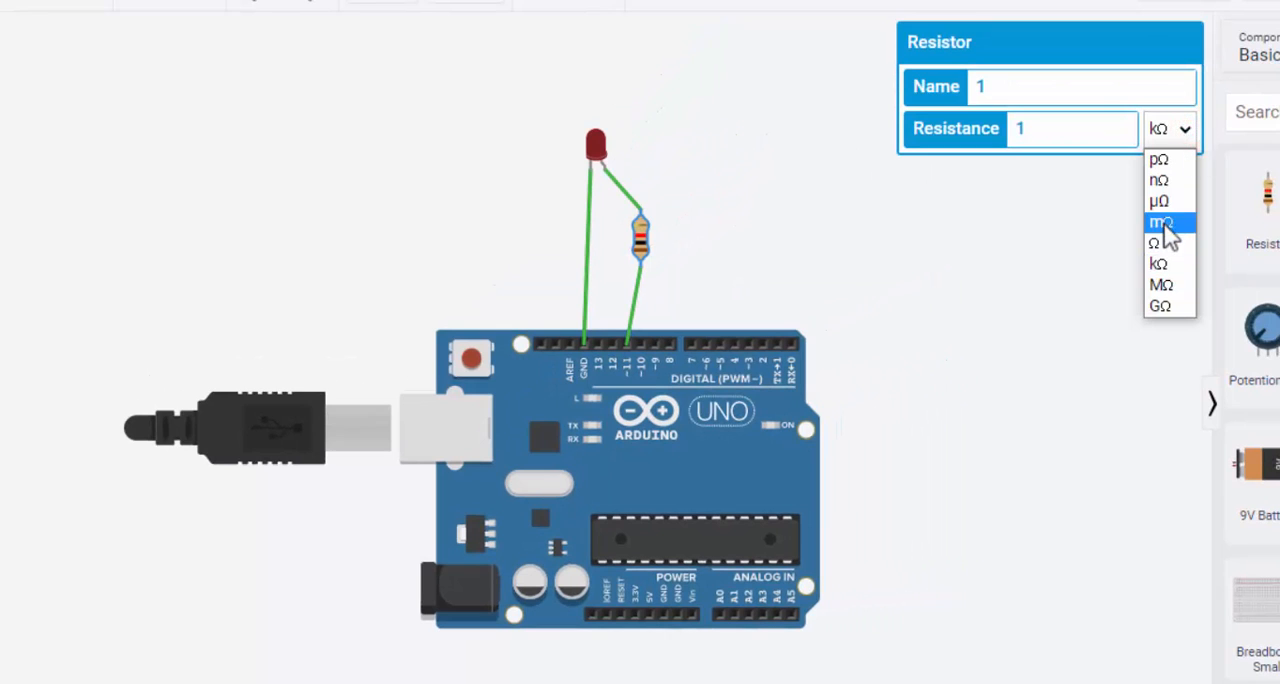
pyautogui.click(1162, 246)
pyautogui.doubleClick(1022, 128)
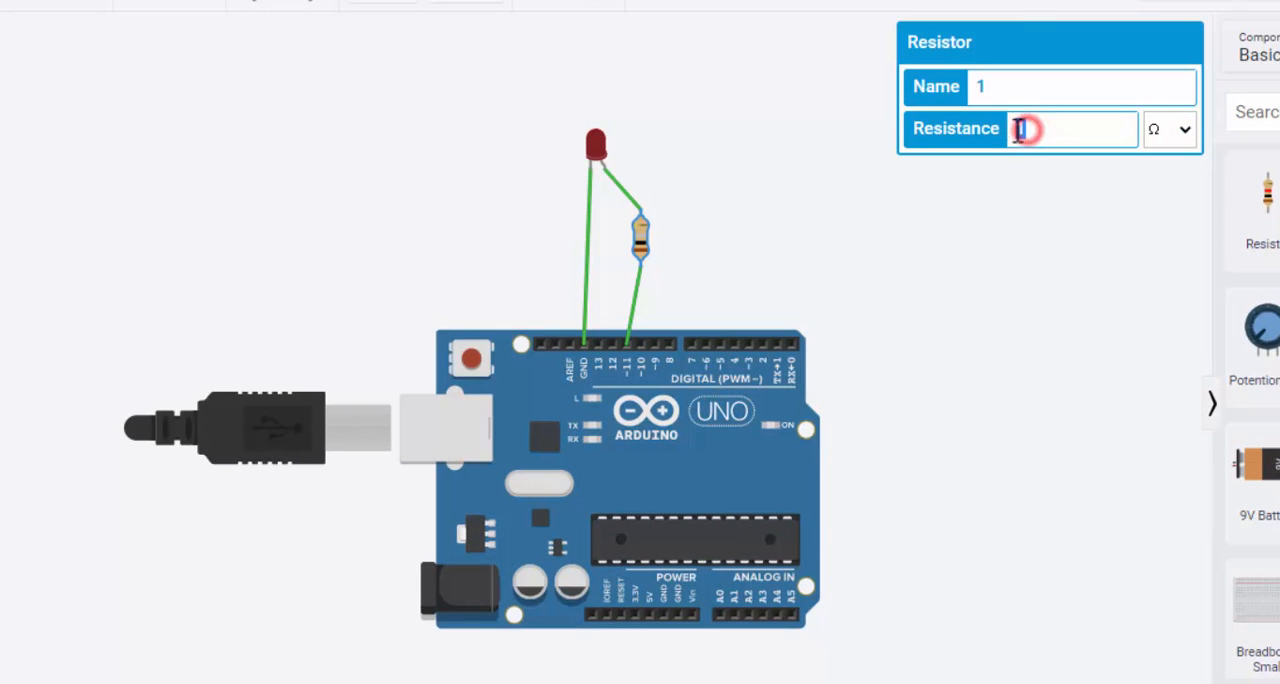
pyautogui.write('220')
pyautogui.click(1008, 186)
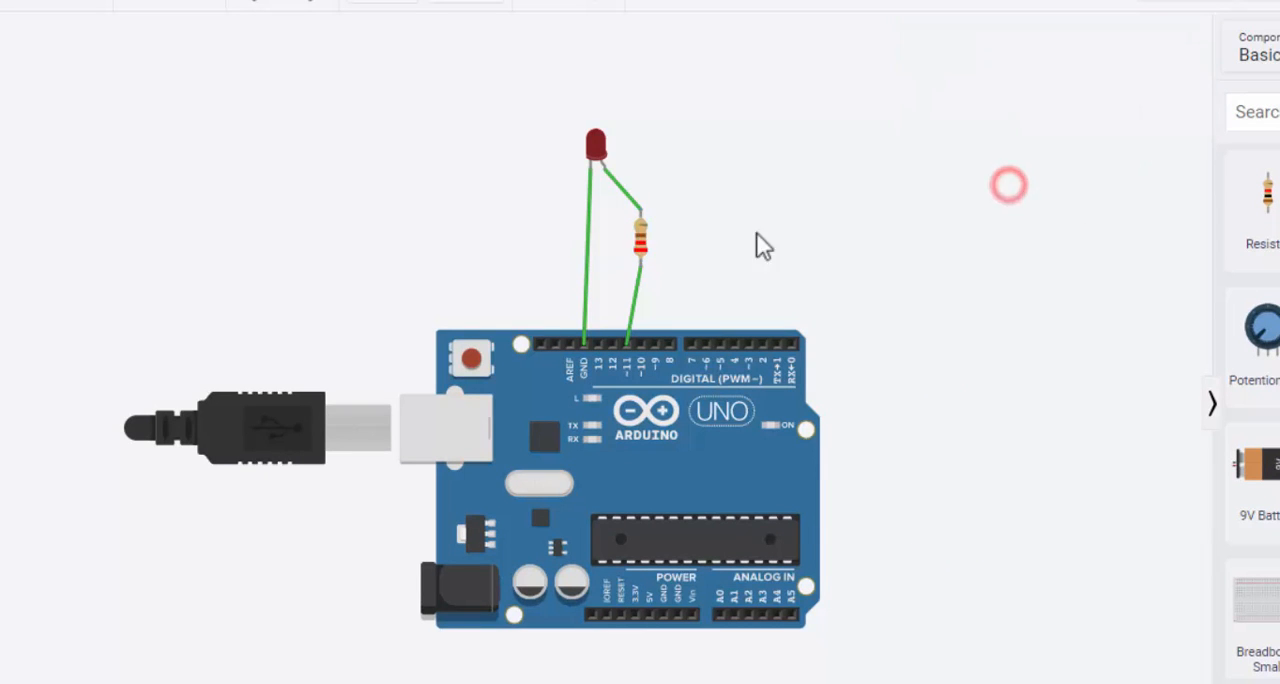
# Color the wire between the LED and the resistor and the wire from the resistor to pin 11 red
pyautogui.click(616, 188)
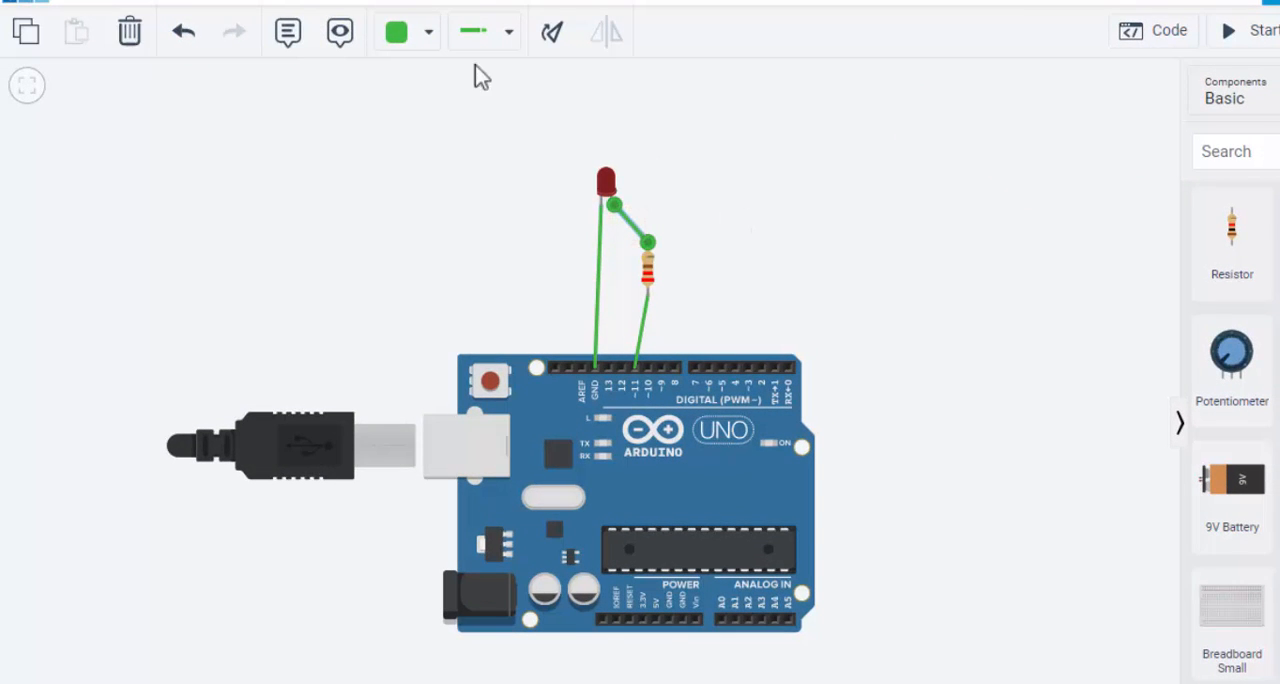
pyautogui.click(416, 38)
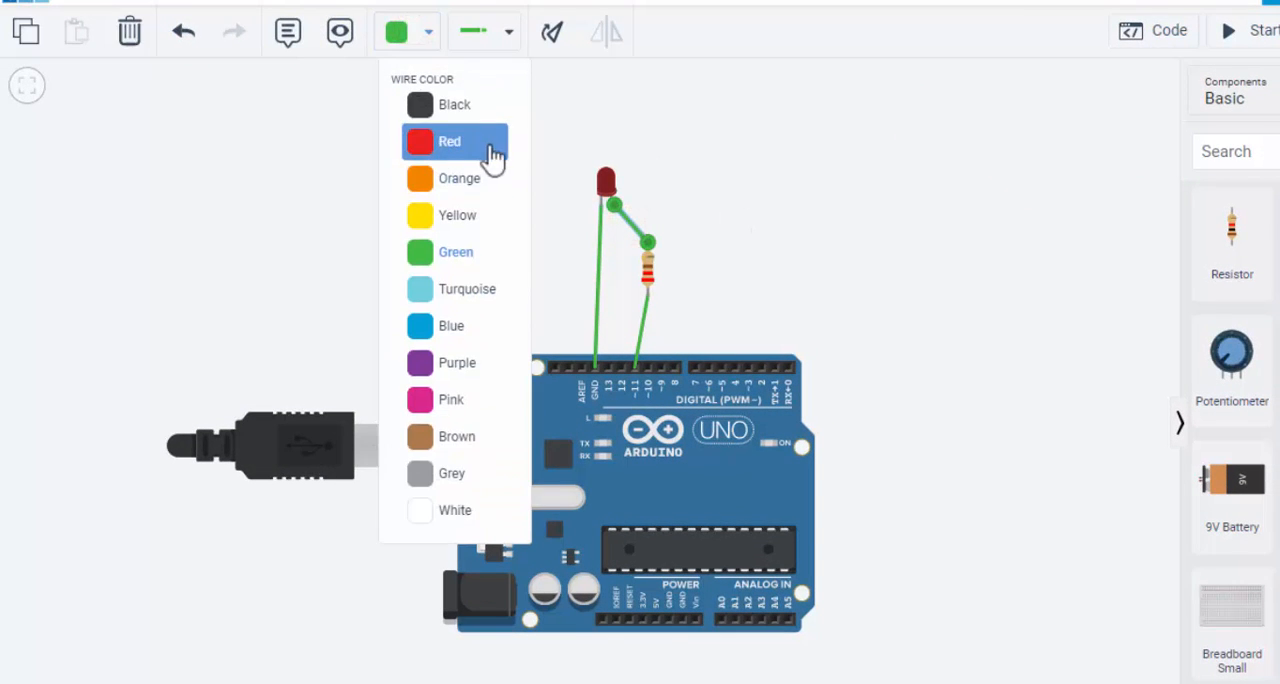
pyautogui.click(420, 145)
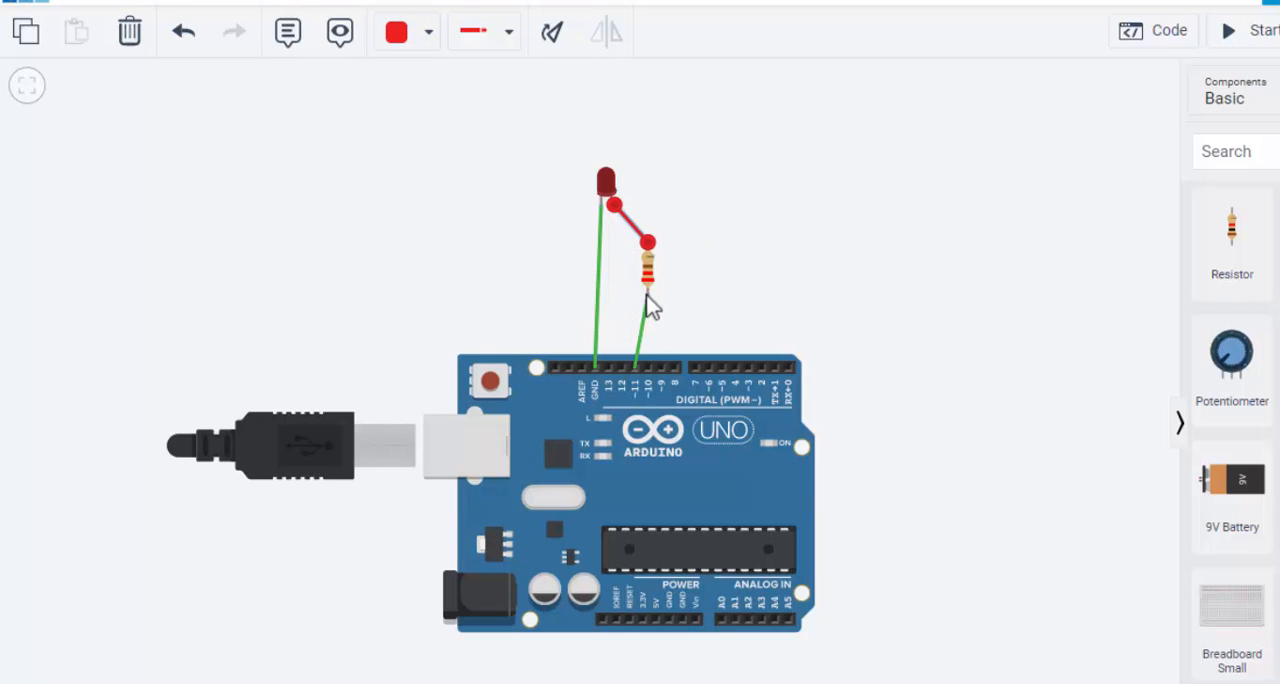
pyautogui.click(646, 302)
pyautogui.click(430, 33)
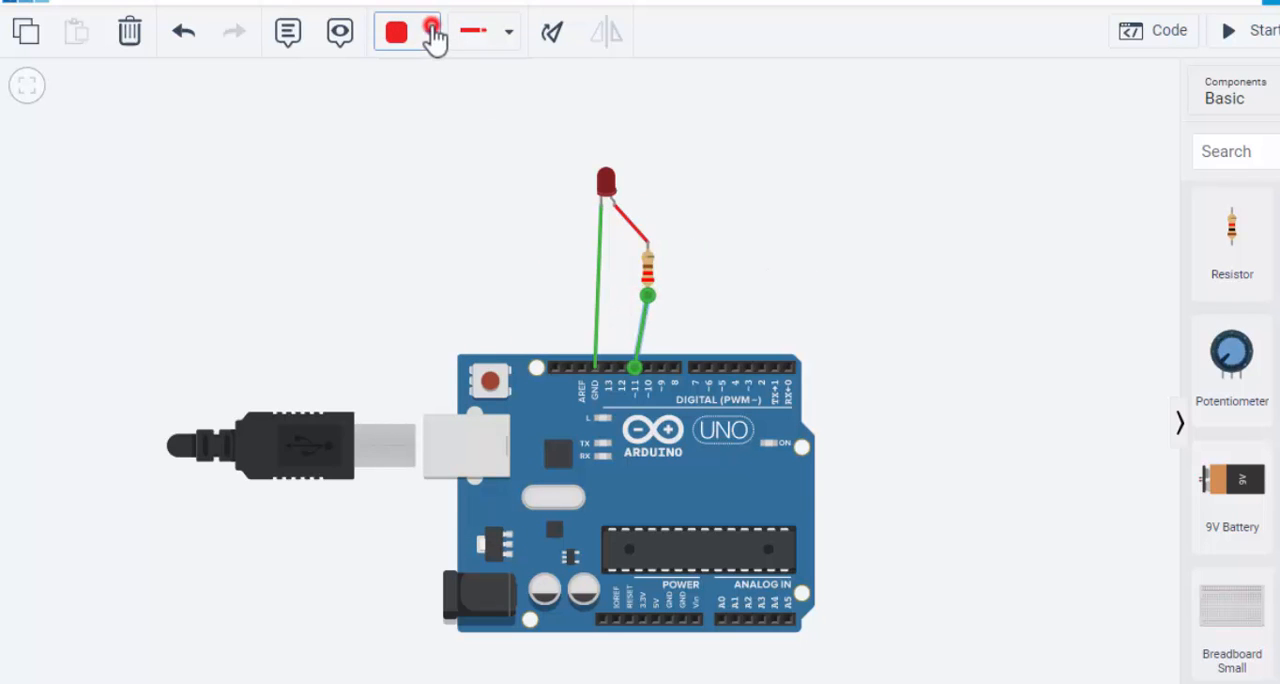
pyautogui.click(432, 140)
pyautogui.click(810, 262)
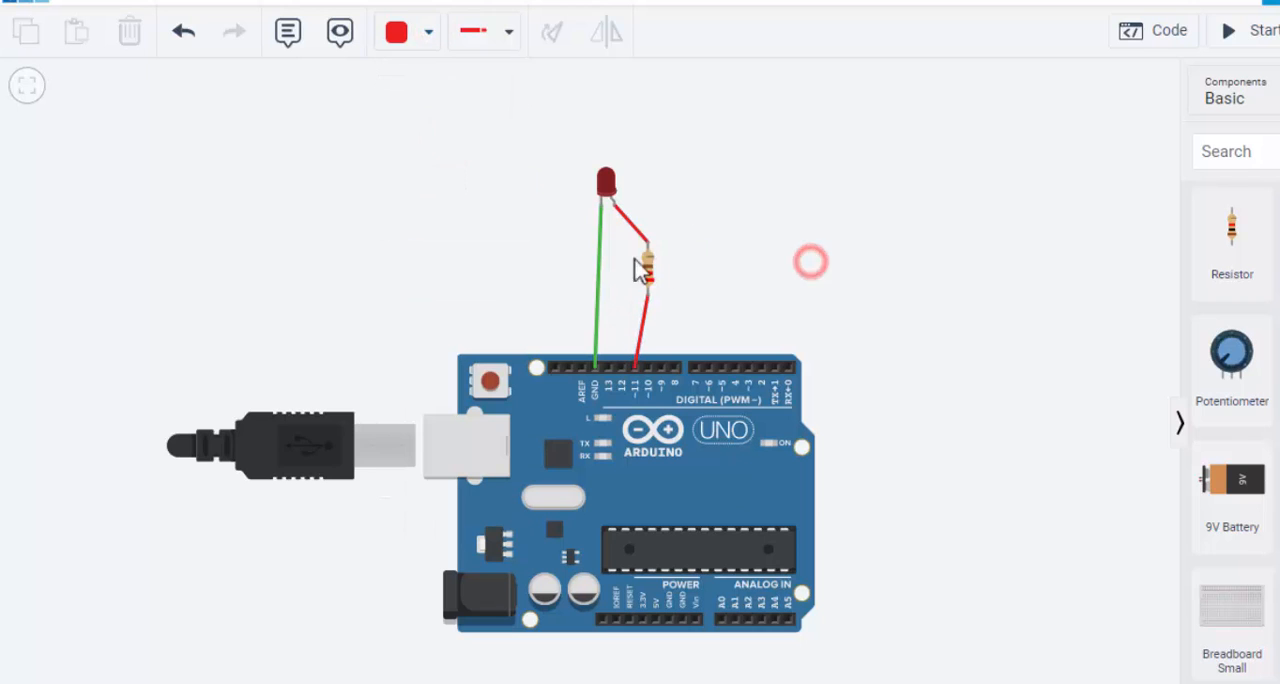
# Color the wire from the LED's cathode to the Arduino's GND pin black
pyautogui.click(600, 235)
pyautogui.click(428, 33)
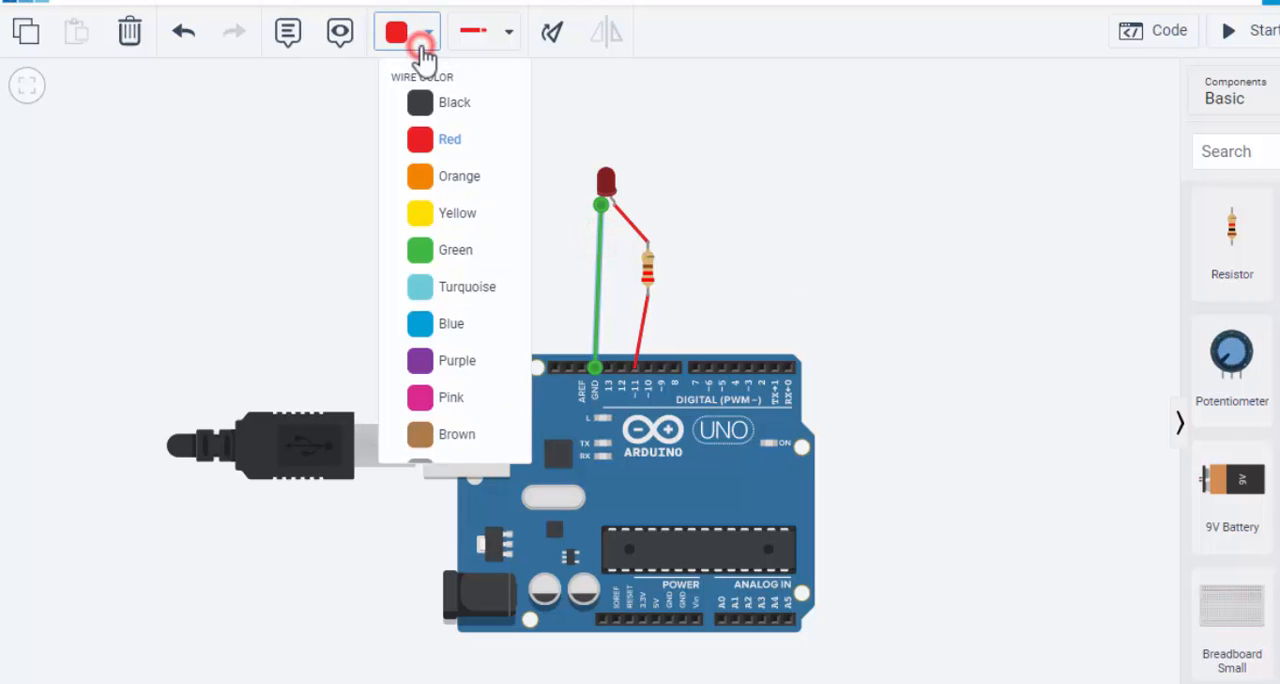
pyautogui.click(458, 106)
pyautogui.click(810, 185)
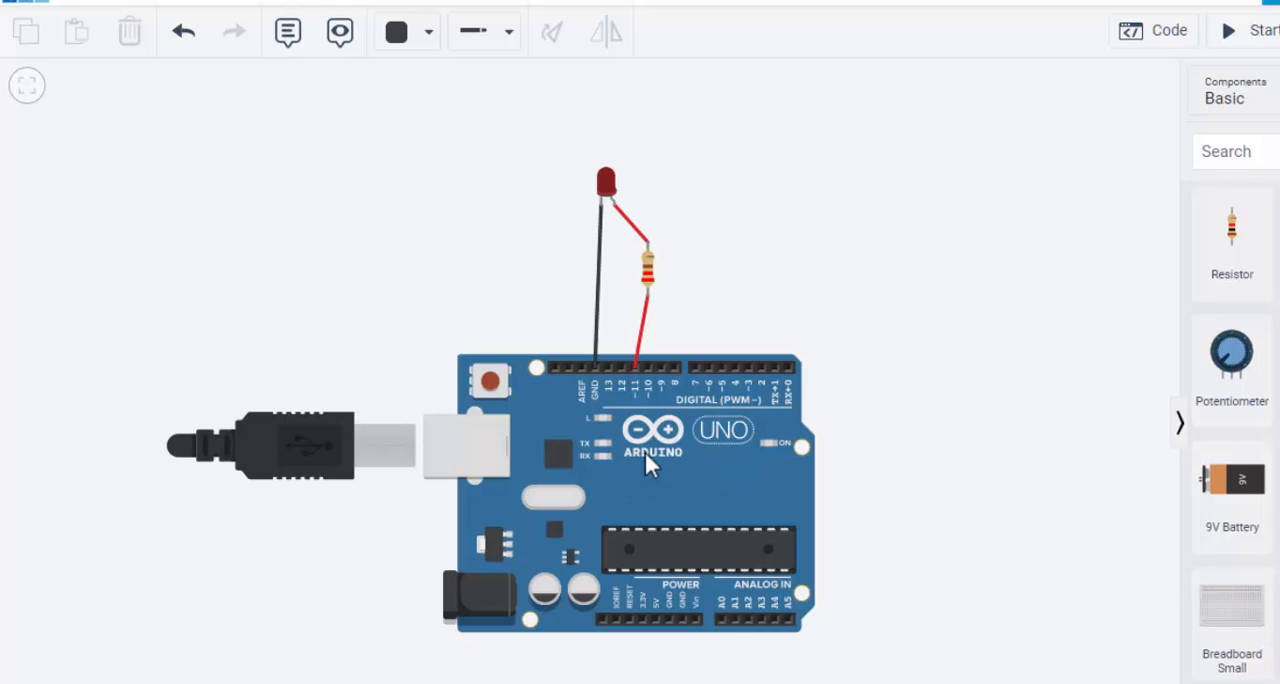
# Open the code editor for the Arduino Uno R3 and change its edit mode to Text, accepting the loss of the blocks
pyautogui.click(738, 465)
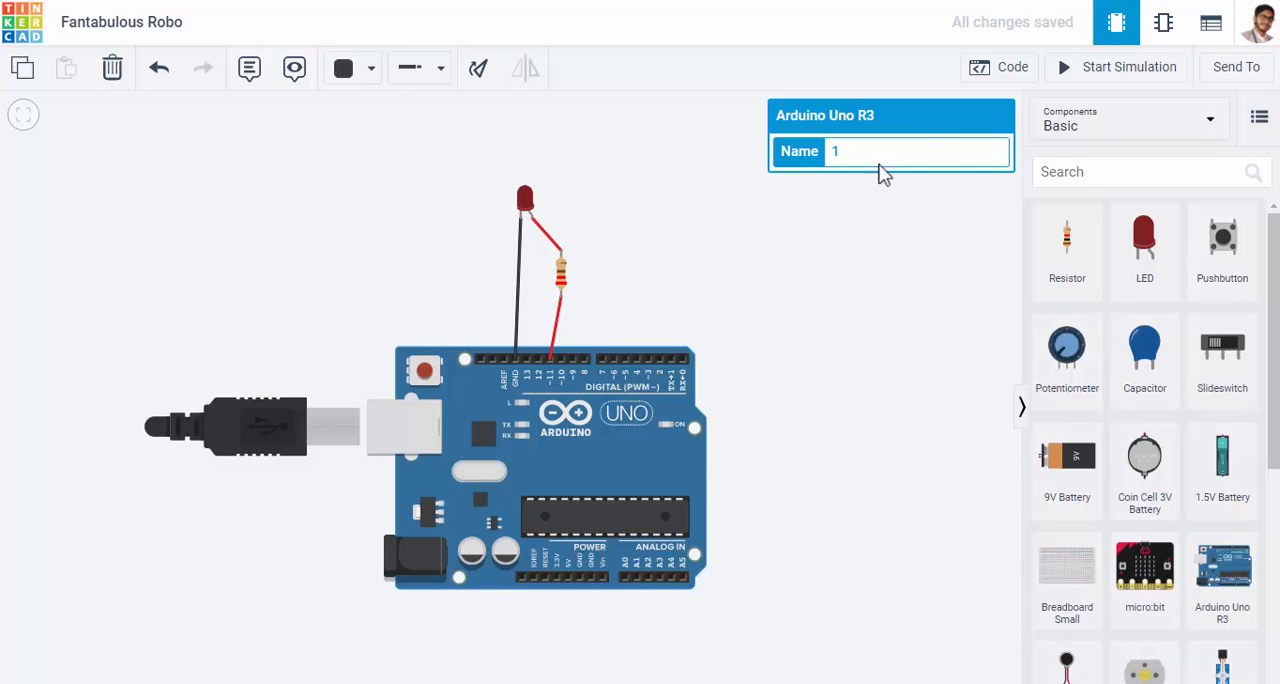
pyautogui.click(1008, 78)
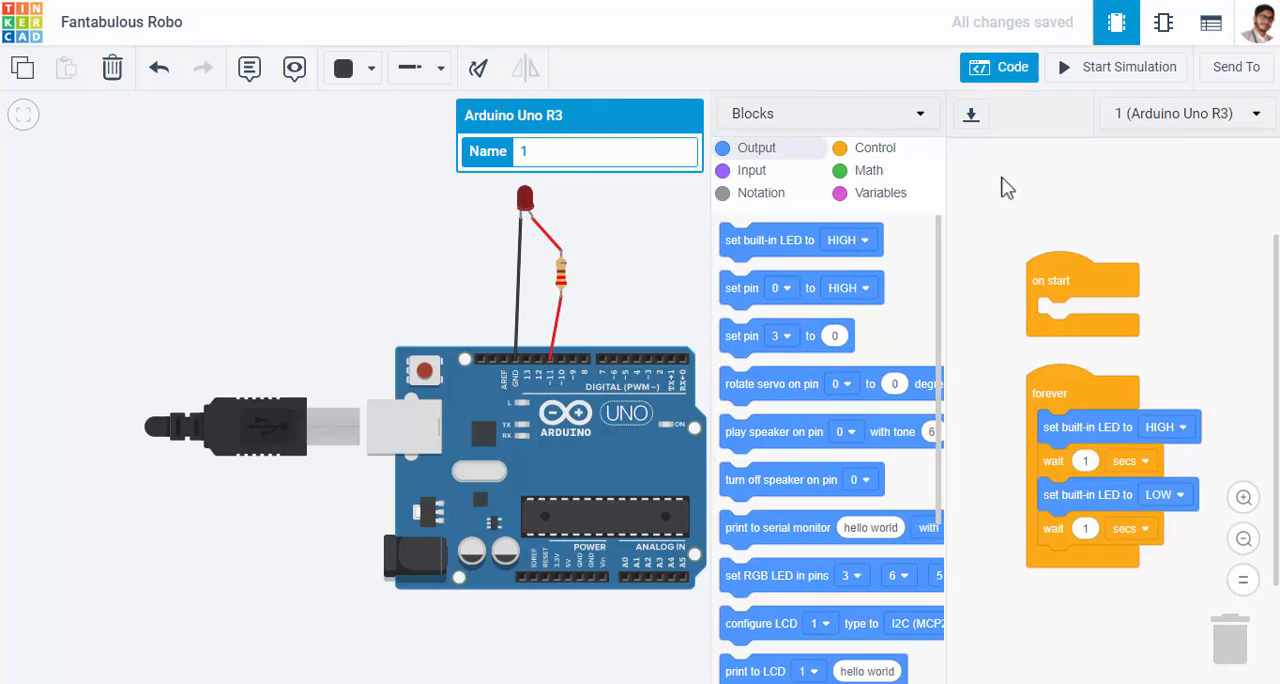
pyautogui.click(893, 123)
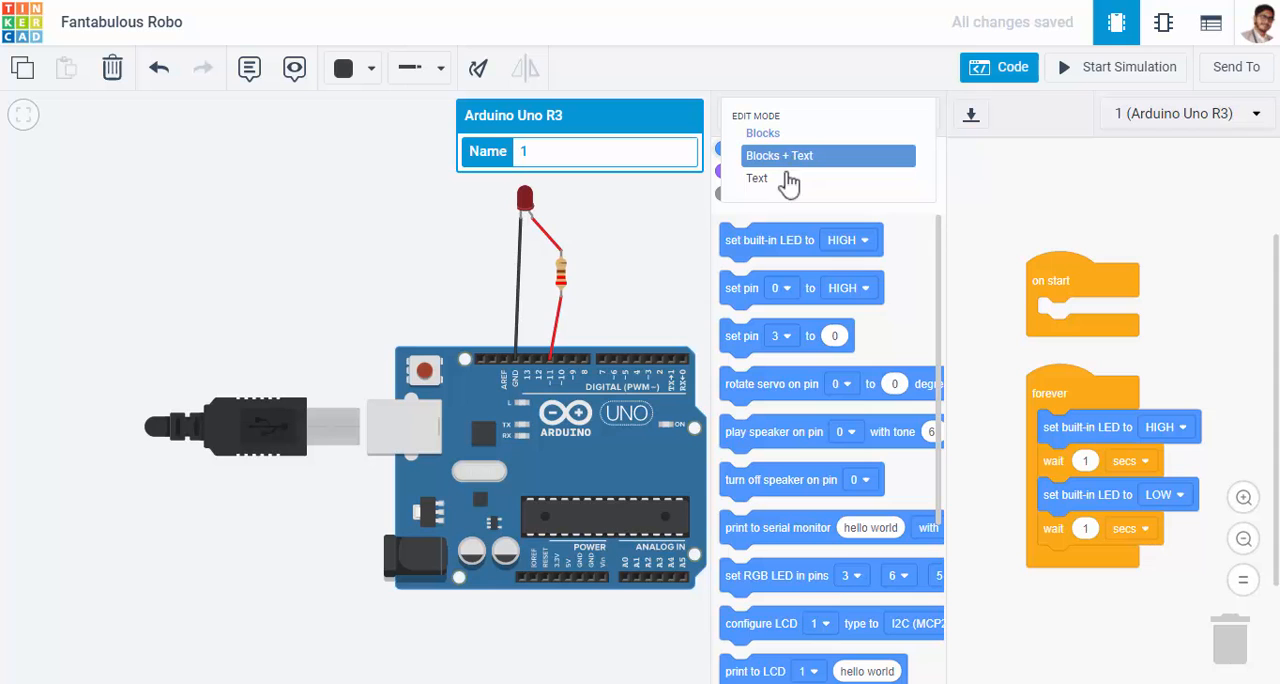
pyautogui.click(764, 180)
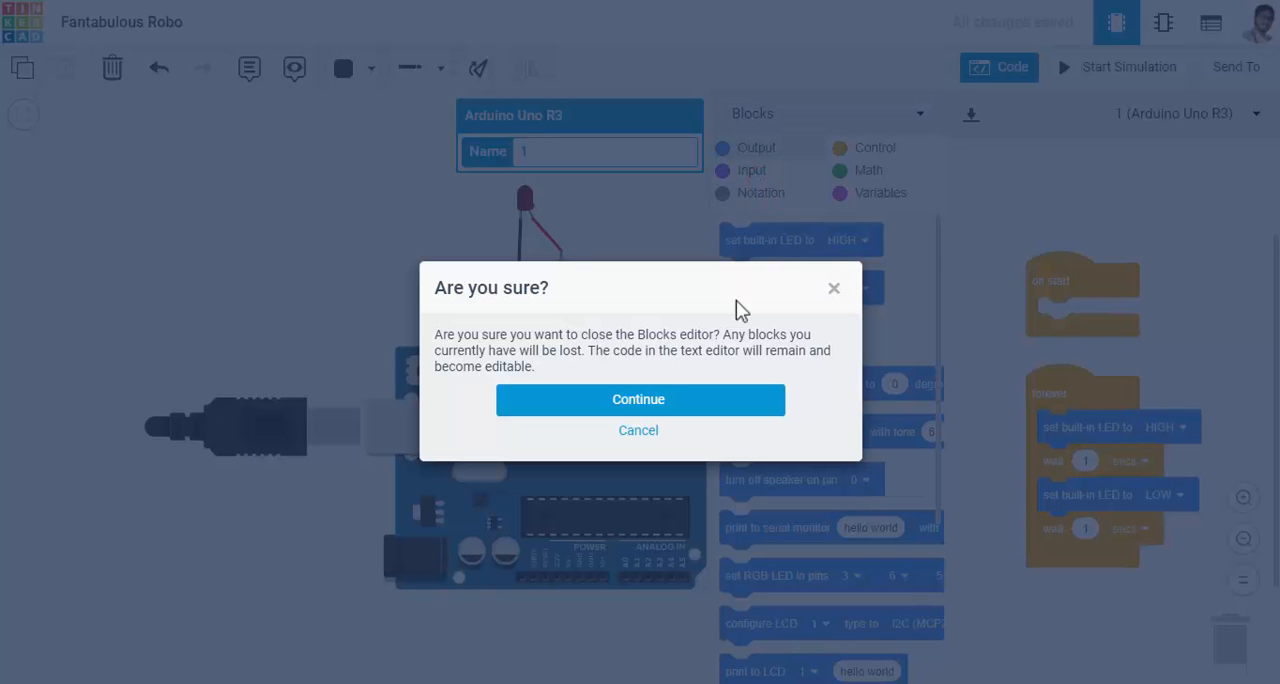
pyautogui.click(640, 400)
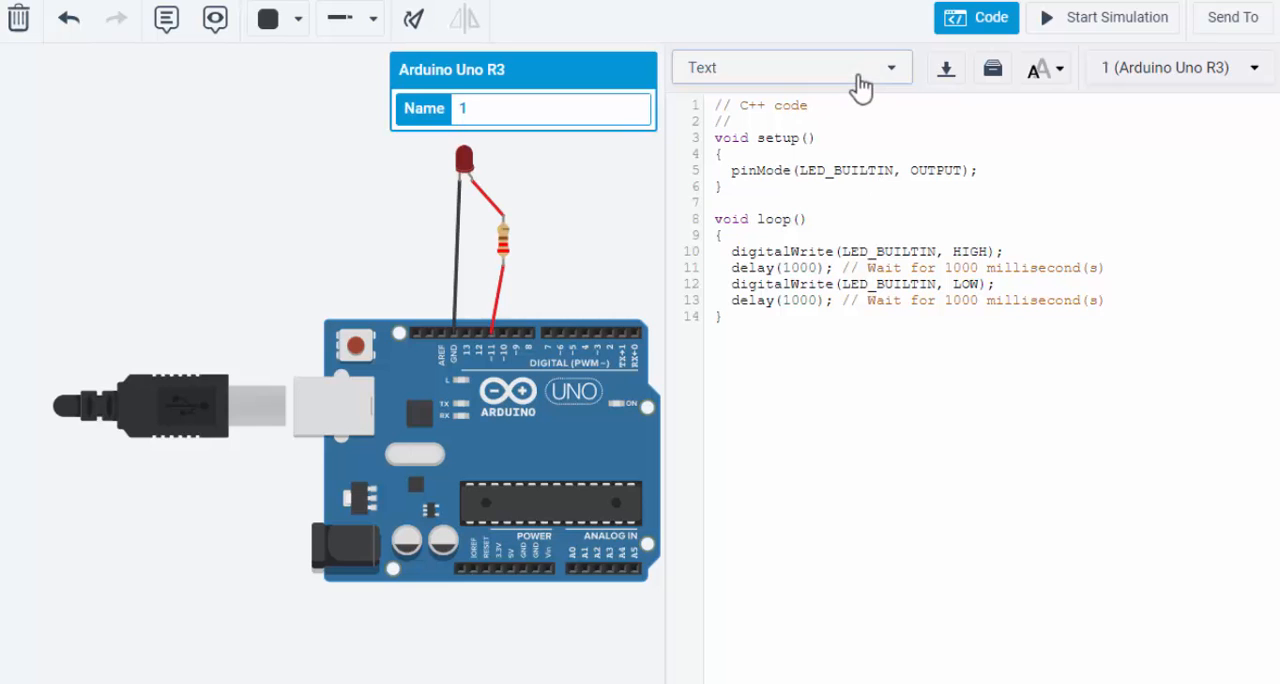
# Switch the code editor back to Blocks mode, agreeing to clear the text code
pyautogui.click(856, 79)
pyautogui.click(722, 92)
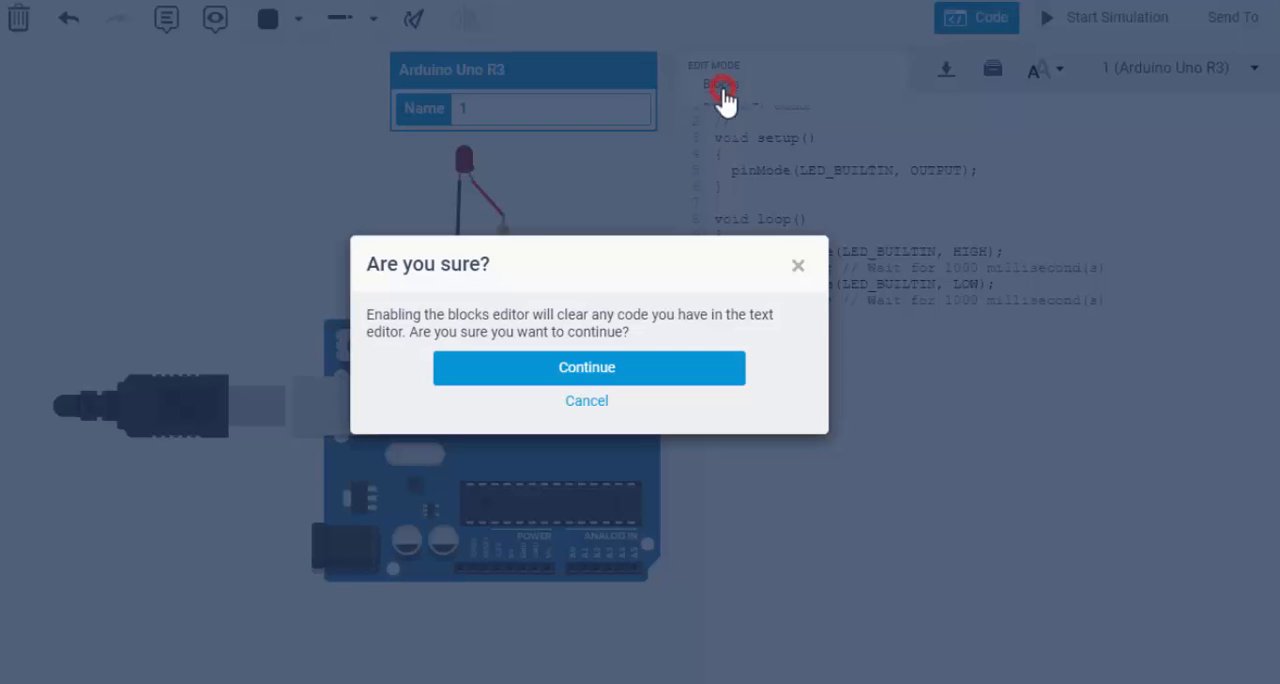
pyautogui.click(593, 378)
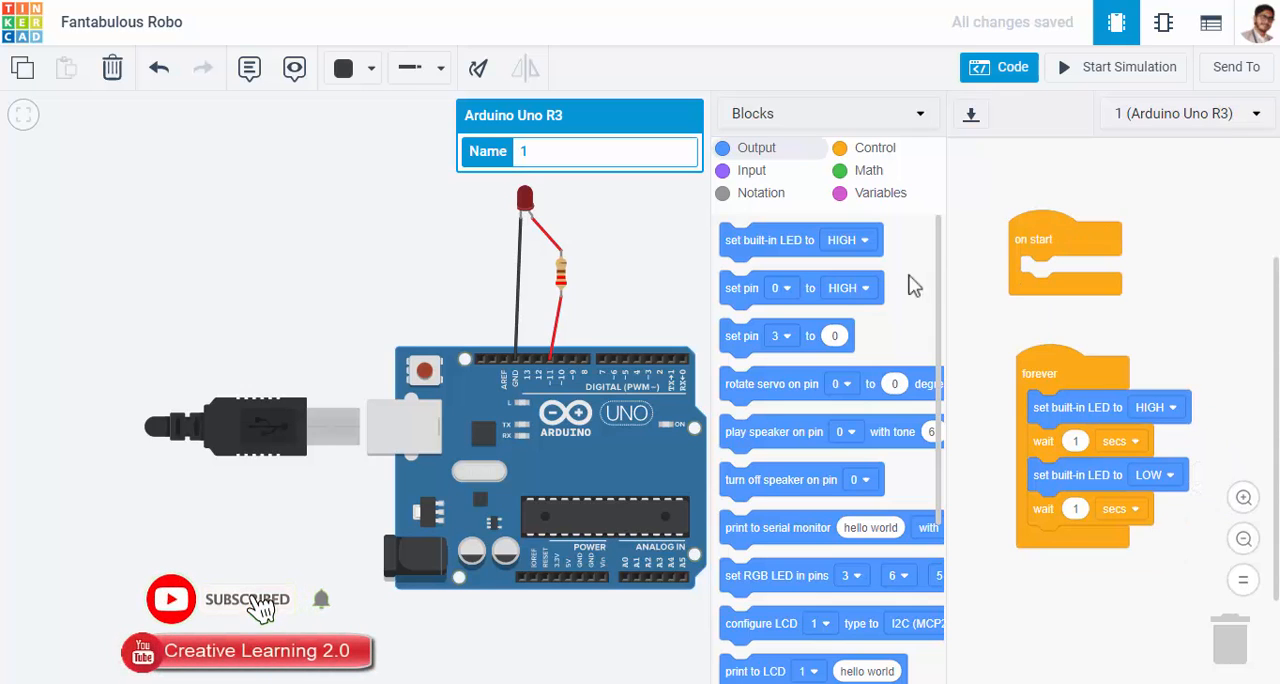
# Move the forever block up so it sits directly beneath the on start block
pyautogui.moveTo(938, 278); pyautogui.dragTo(938, 209)
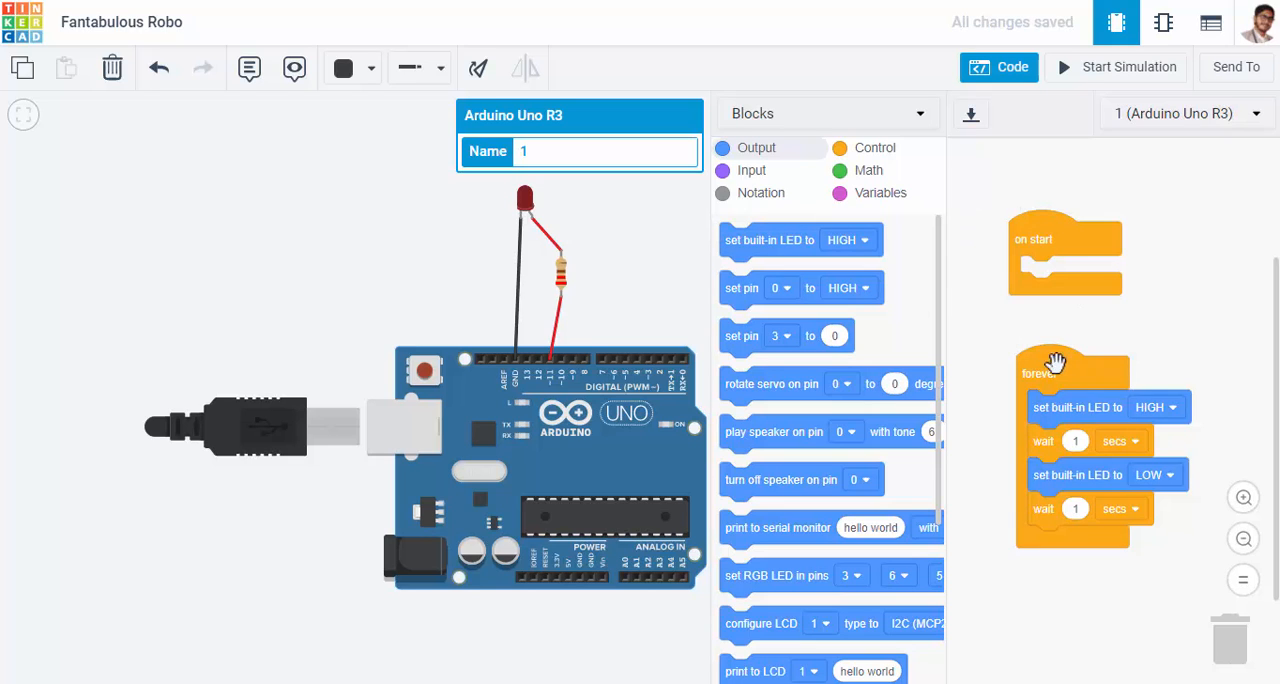
pyautogui.moveTo(1048, 360)
pyautogui.mouseDown()
pyautogui.moveTo(1042, 324)
pyautogui.moveTo(1043, 339)
pyautogui.mouseUp()
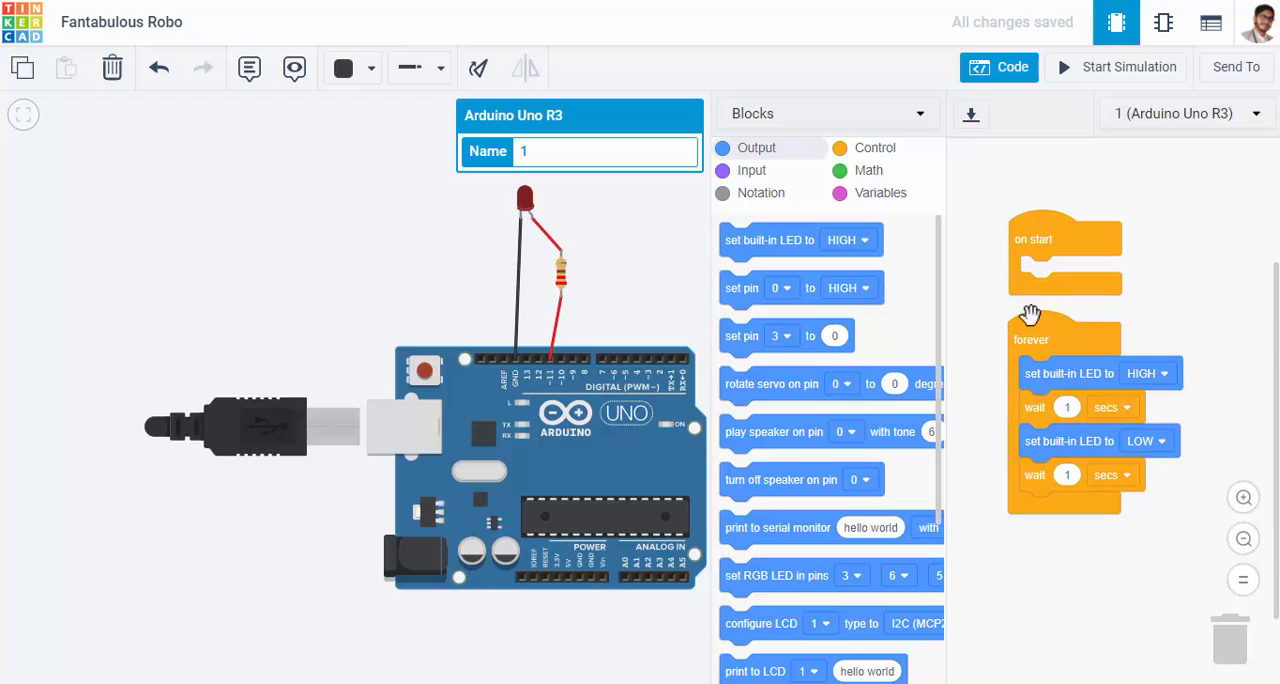
pyautogui.moveTo(936, 251); pyautogui.dragTo(877, 200)
# Switch the code editor to Text mode to view the C++ code and return it to Blocks mode
pyautogui.click(895, 115)
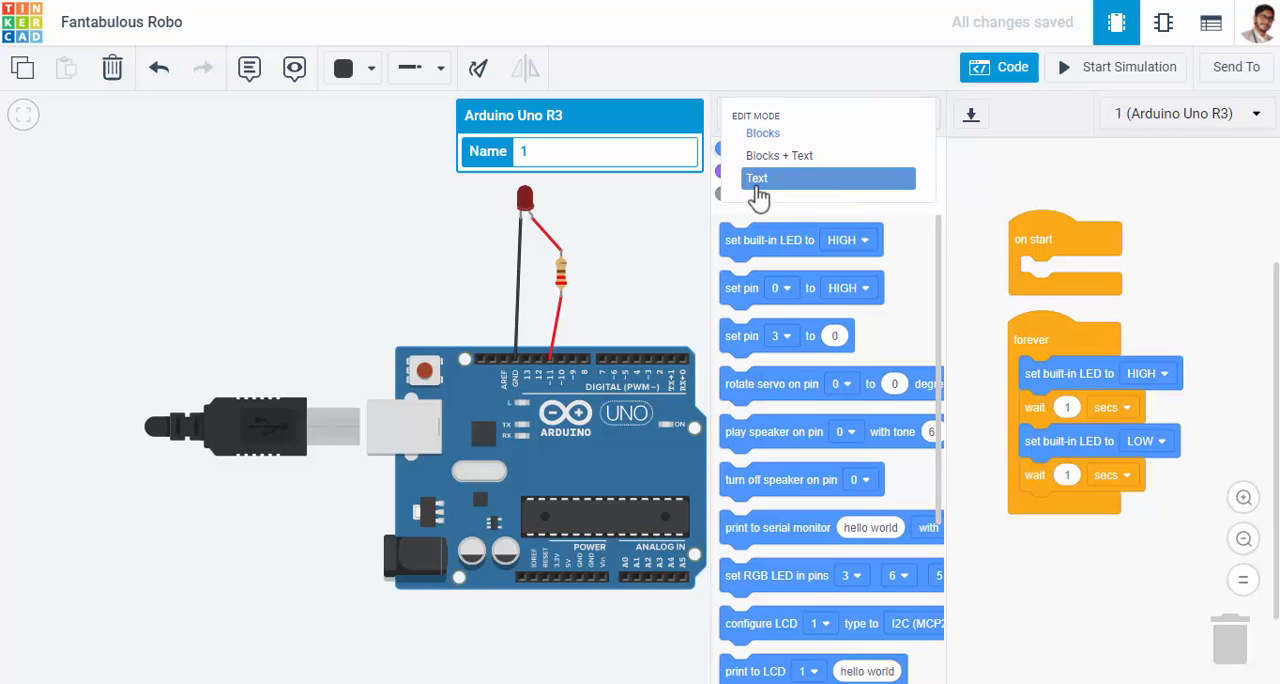
pyautogui.click(757, 178)
pyautogui.click(638, 400)
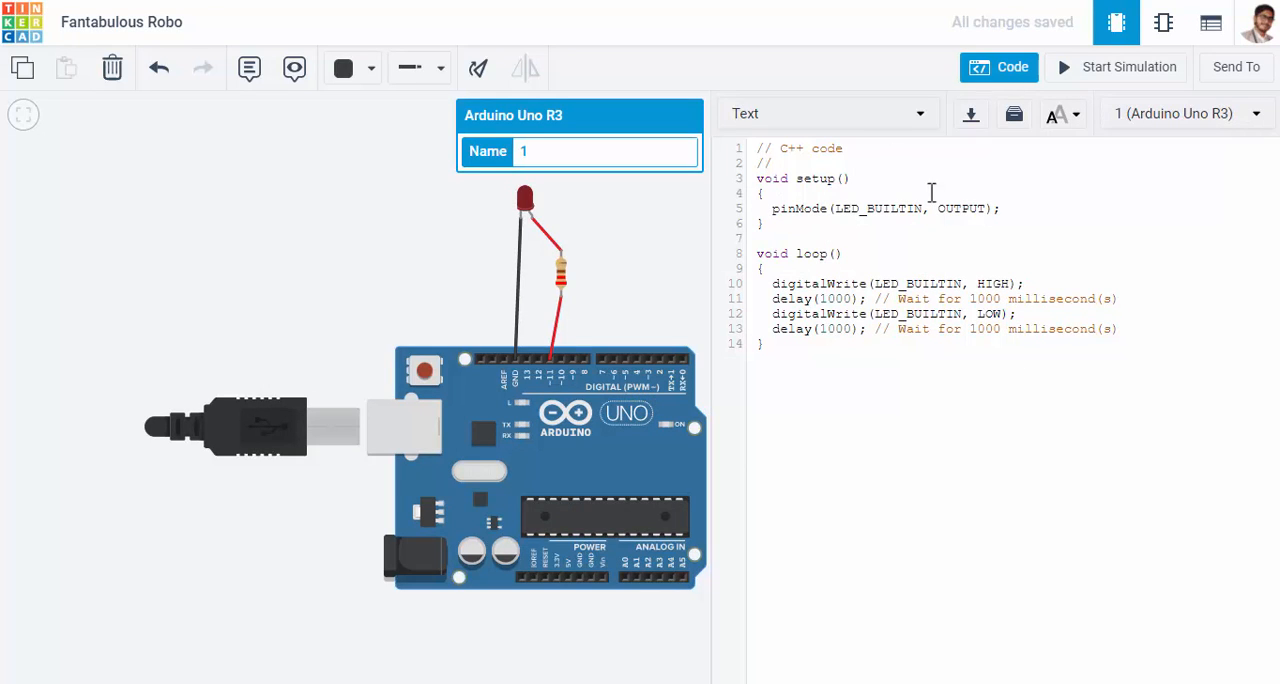
pyautogui.click(878, 114)
pyautogui.click(766, 134)
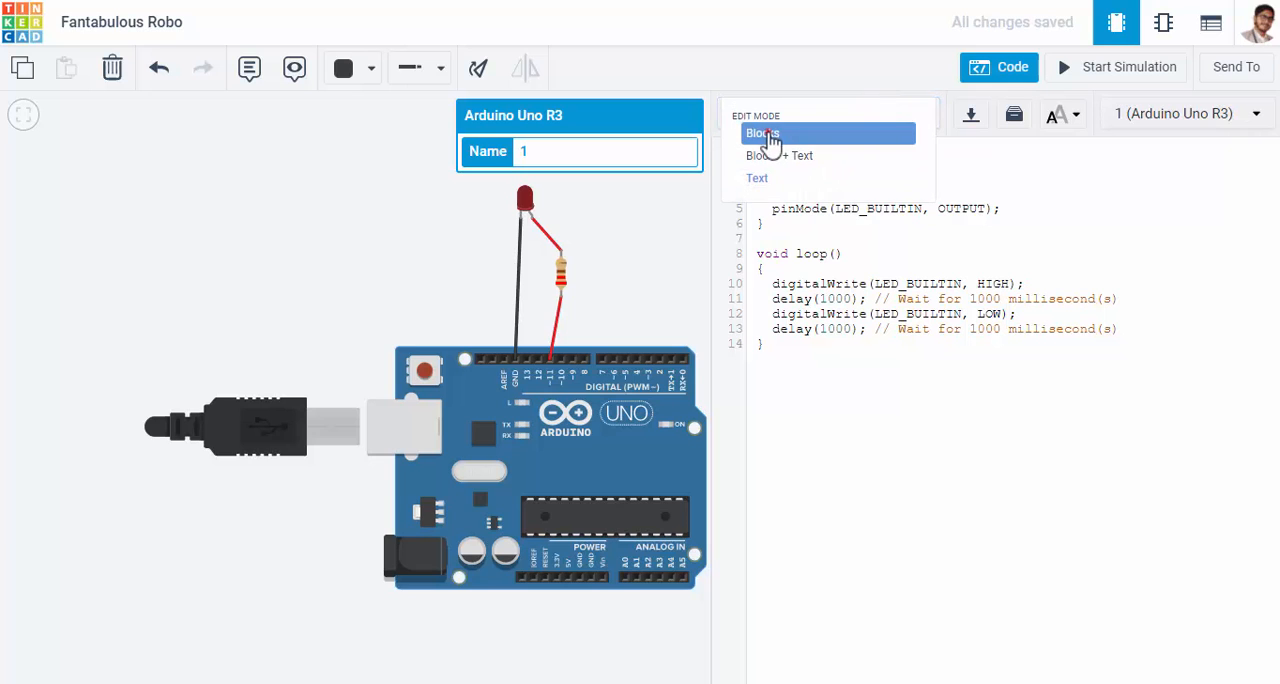
pyautogui.click(698, 387)
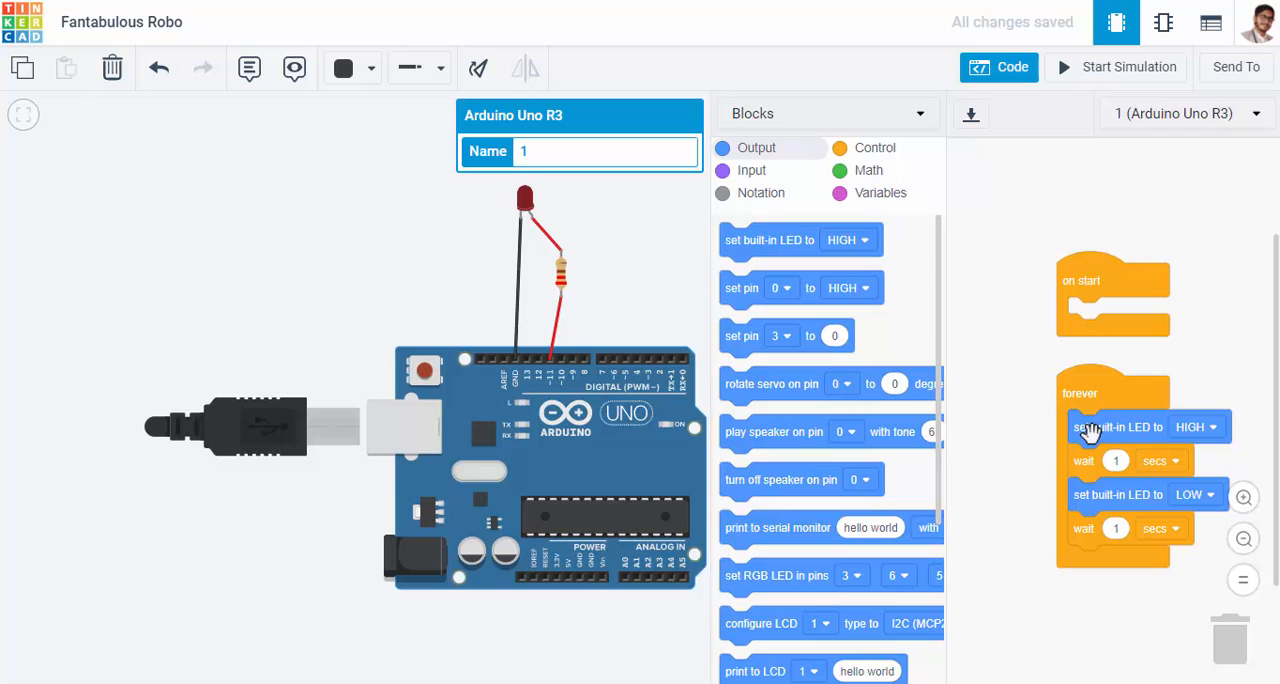
# Pull the default blocks out of the forever loop and delete the detached "set built-in LED to HIGH" block
pyautogui.moveTo(1109, 391); pyautogui.dragTo(1092, 371)
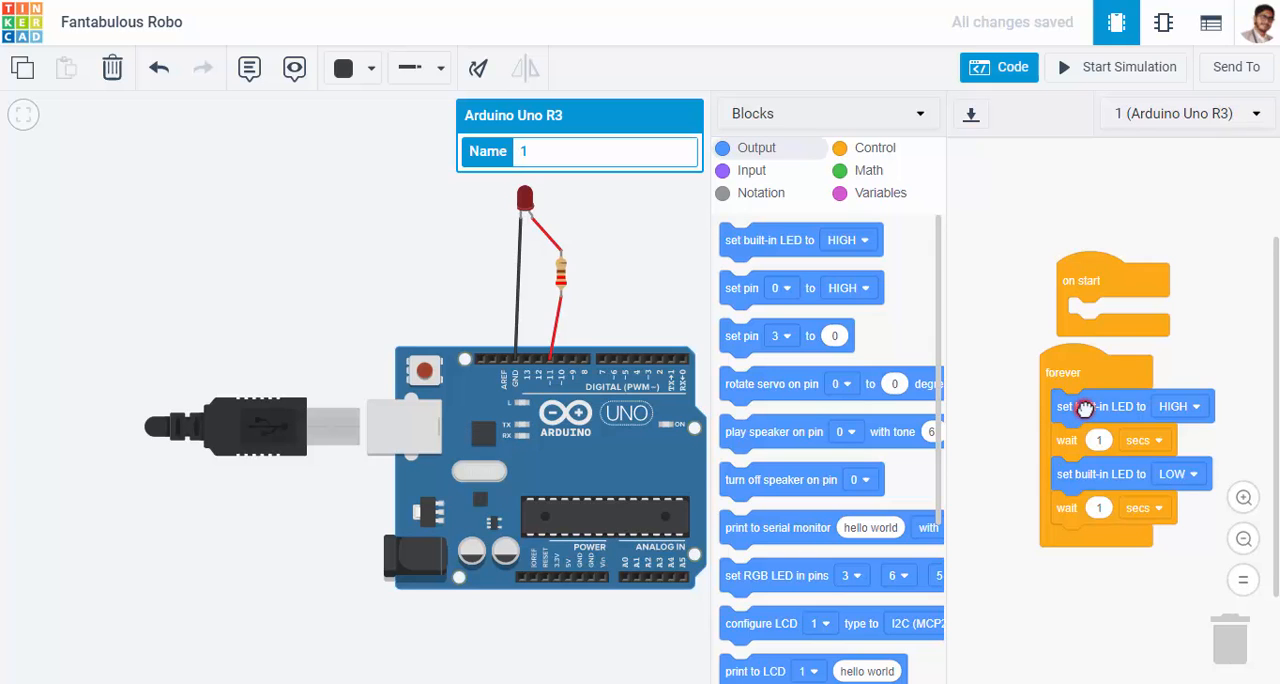
pyautogui.moveTo(1085, 408); pyautogui.dragTo(1060, 482)
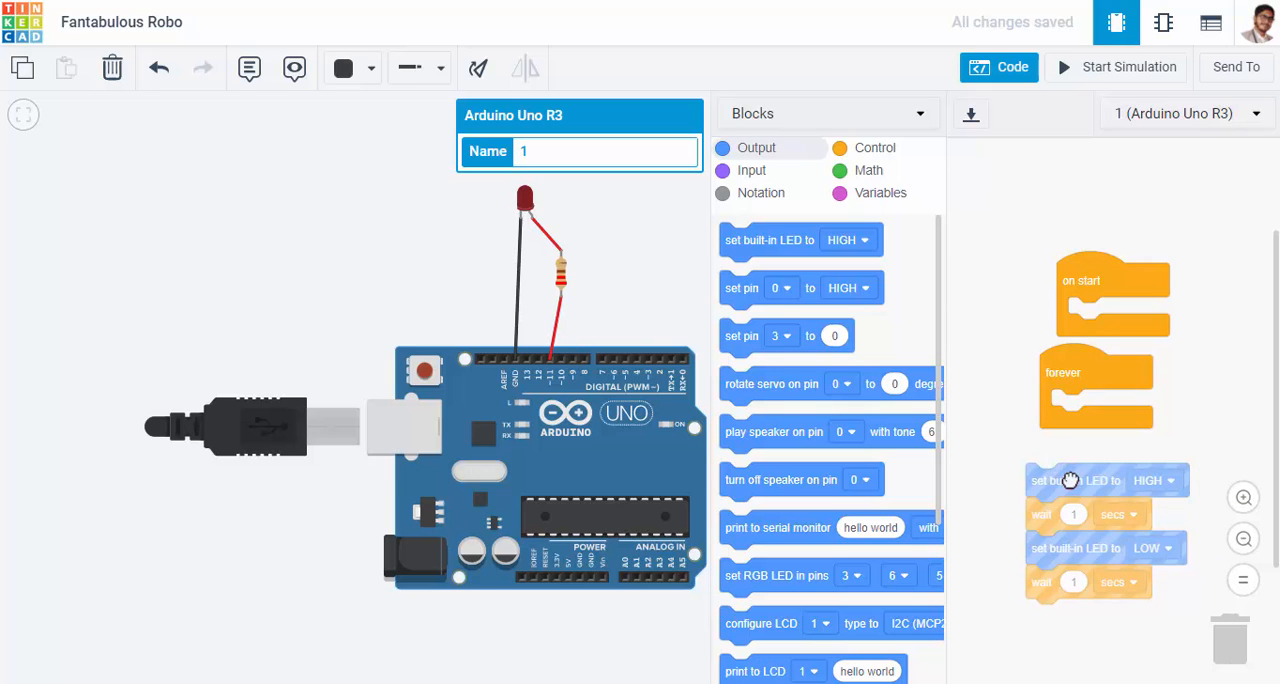
pyautogui.moveTo(1070, 480); pyautogui.dragTo(1077, 468)
pyautogui.moveTo(1053, 511)
pyautogui.mouseDown()
pyautogui.moveTo(1038, 527)
pyautogui.moveTo(1020, 508)
pyautogui.moveTo(1057, 560)
pyautogui.moveTo(1040, 525)
pyautogui.moveTo(1042, 617)
pyautogui.moveTo(1050, 514)
pyautogui.mouseUp()
pyautogui.moveTo(1135, 470); pyautogui.dragTo(1235, 640)
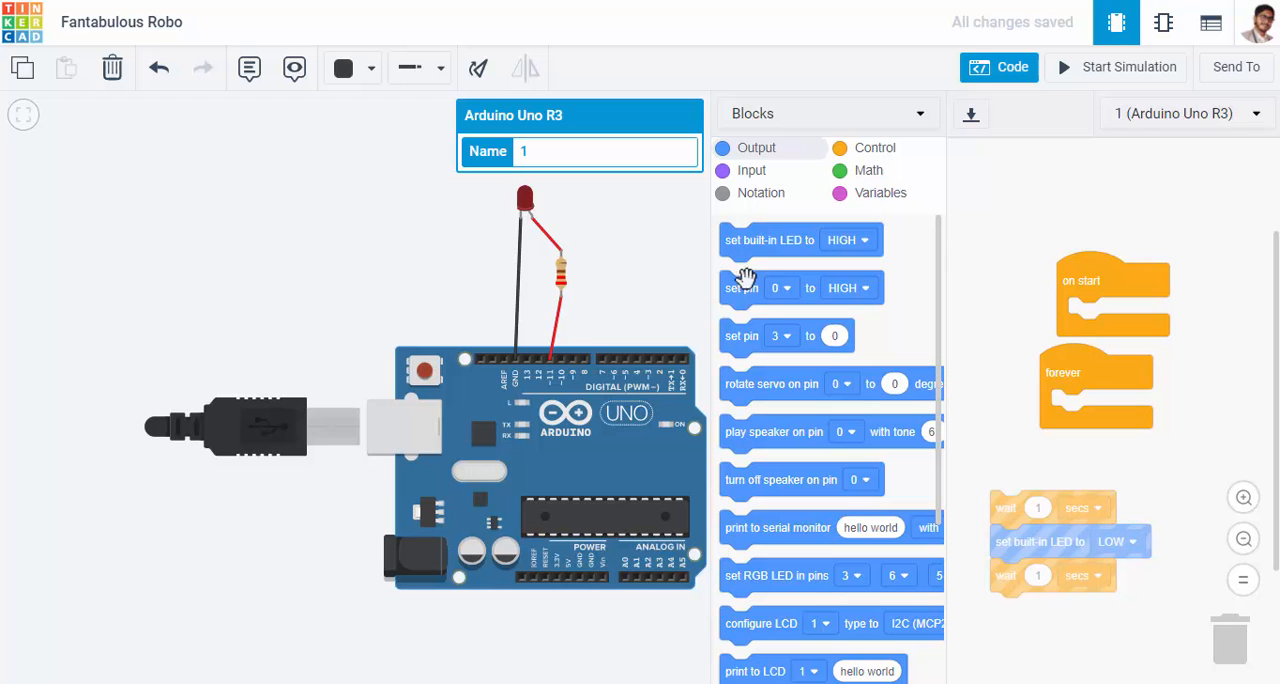
# Add a "set pin" block inside the forever loop and set it to pin 11 with the state HIGH
pyautogui.moveTo(743, 285); pyautogui.dragTo(1082, 405)
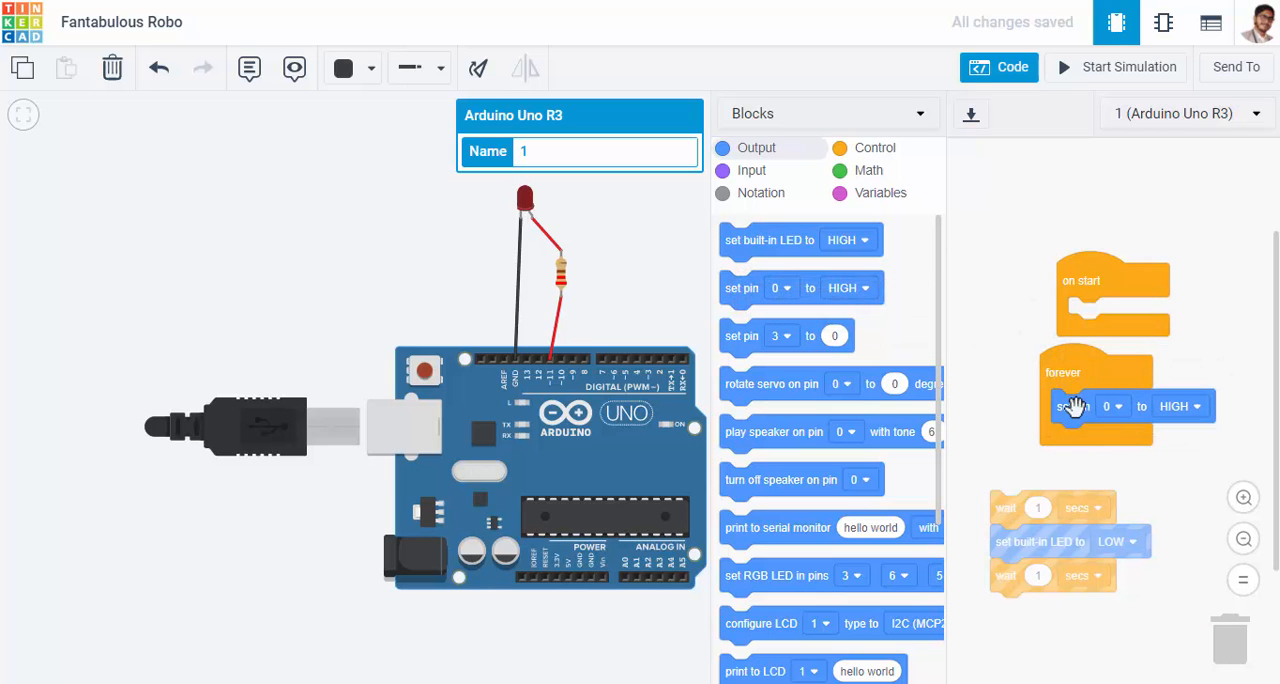
pyautogui.click(1119, 408)
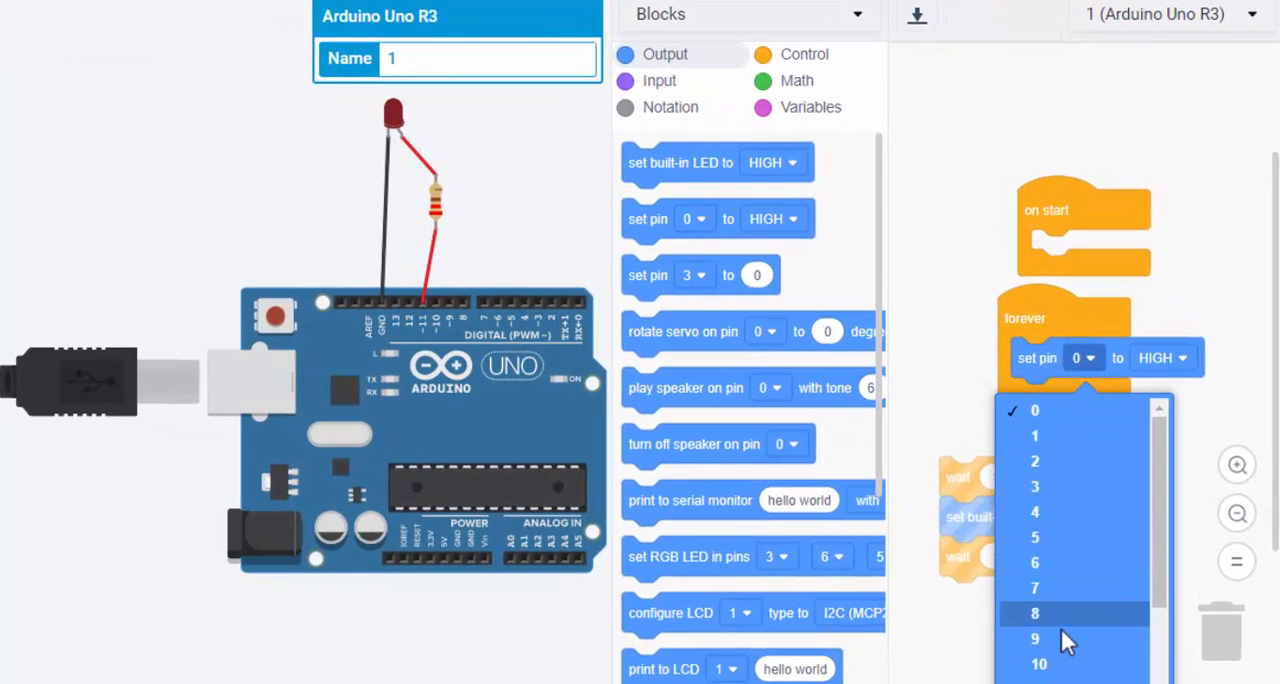
pyautogui.click(1040, 682)
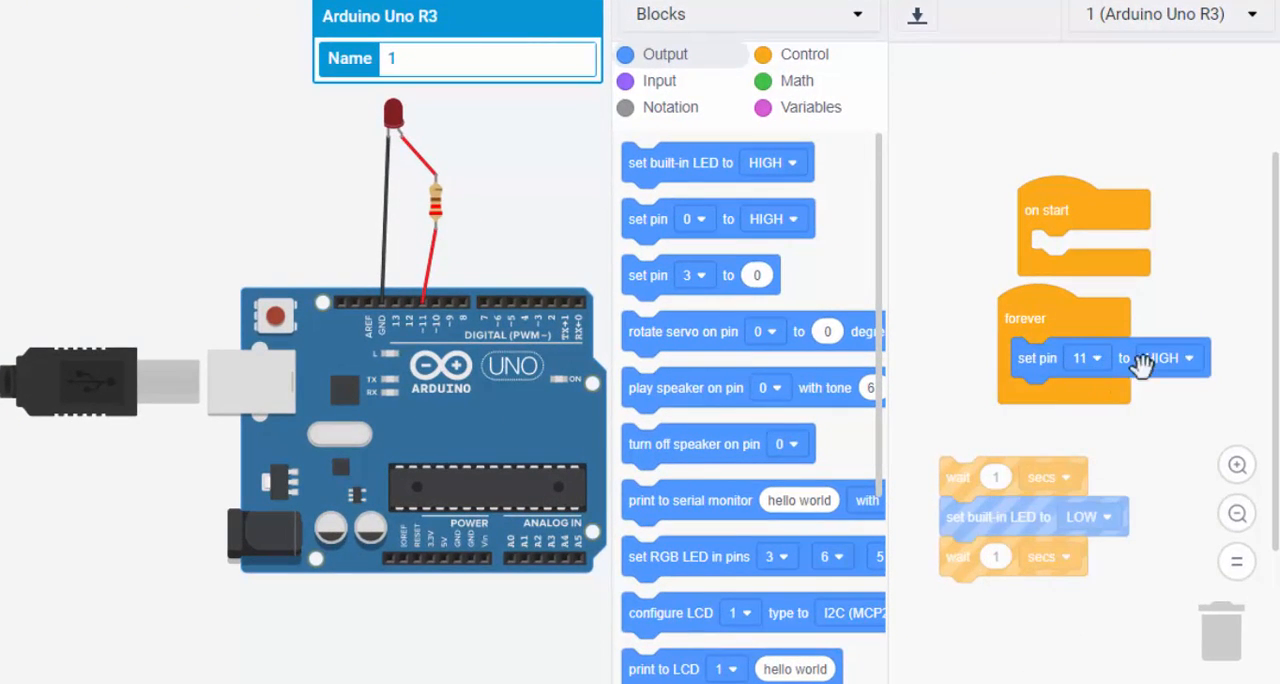
pyautogui.click(1190, 362)
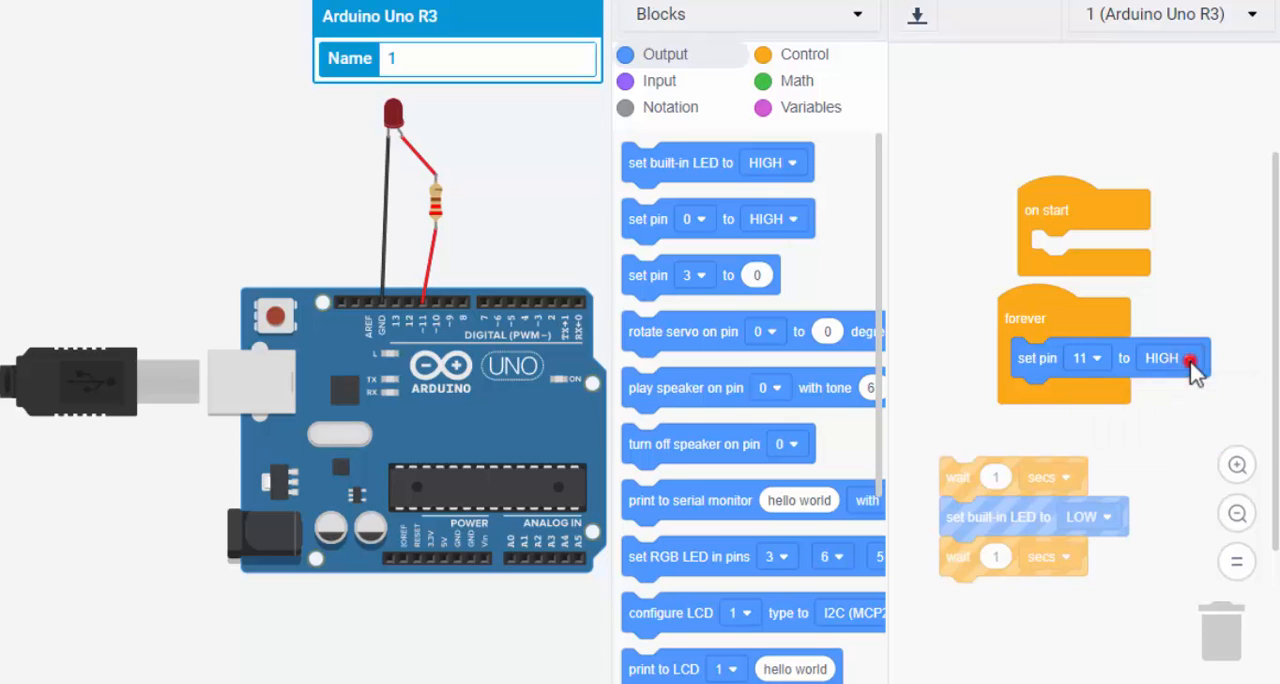
pyautogui.click(1235, 351)
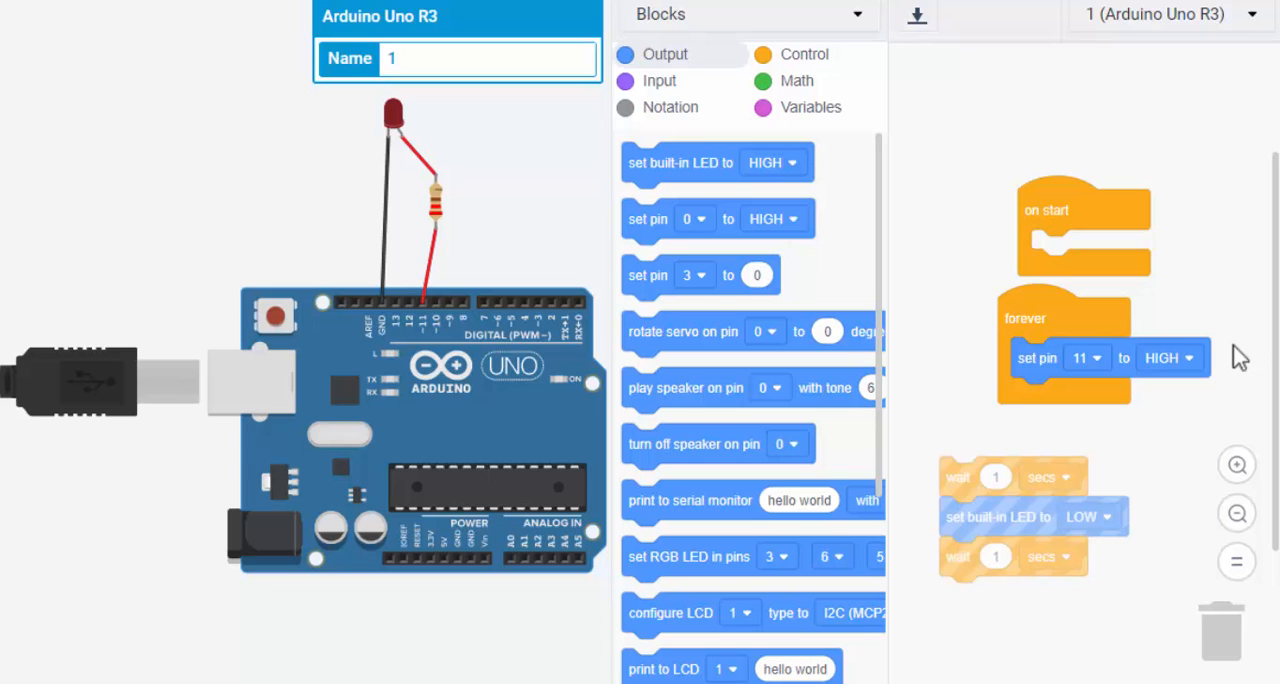
# Separate the leftover blocks below the forever loop and delete the "set built-in LED to LOW" block, keeping both wait blocks
pyautogui.moveTo(959, 474); pyautogui.dragTo(991, 447)
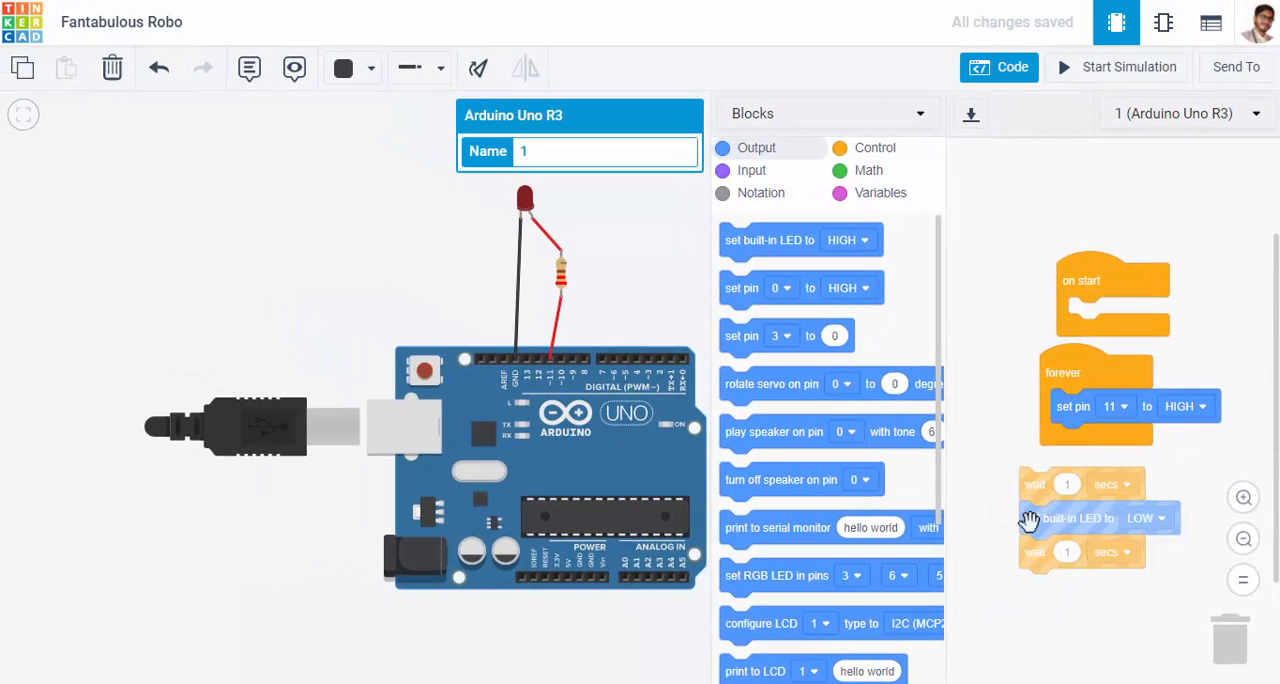
pyautogui.moveTo(1030, 524); pyautogui.dragTo(1011, 590)
pyautogui.moveTo(1017, 627); pyautogui.dragTo(977, 680)
pyautogui.moveTo(1058, 576); pyautogui.dragTo(1231, 625)
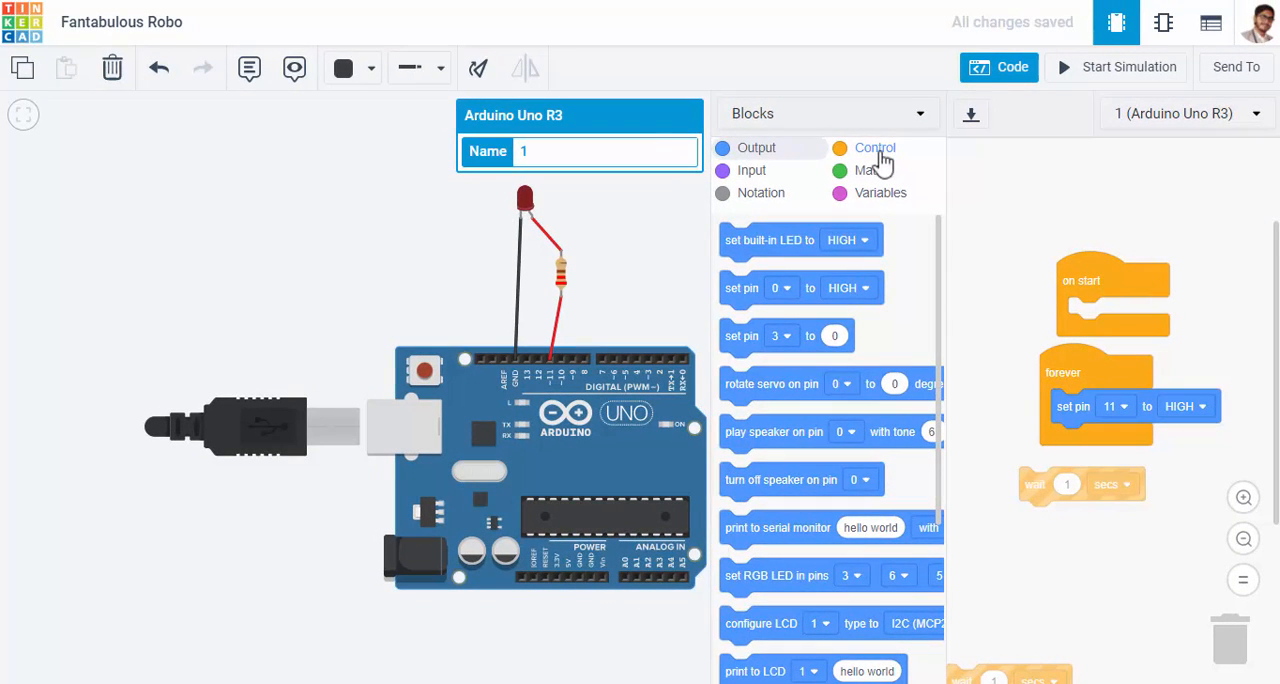
# Examine the blocks available in the Control, Math, Variables and Input categories
pyautogui.click(878, 150)
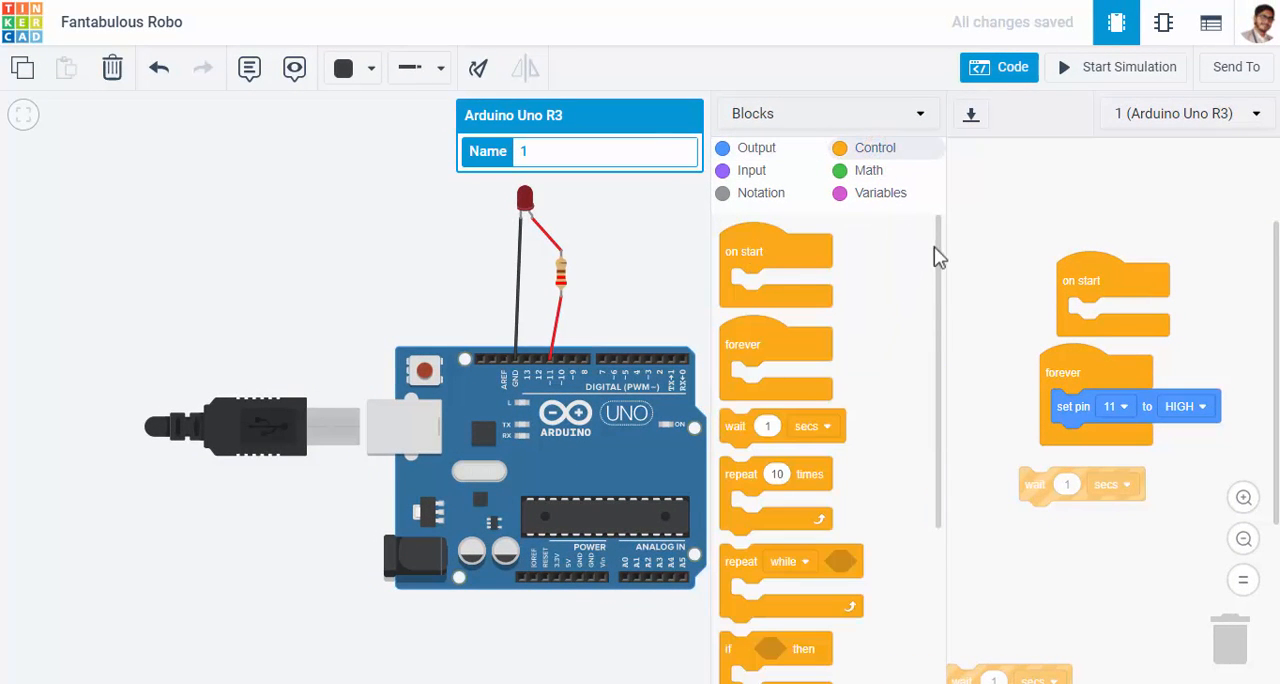
pyautogui.moveTo(937, 320); pyautogui.dragTo(935, 279)
pyautogui.click(870, 172)
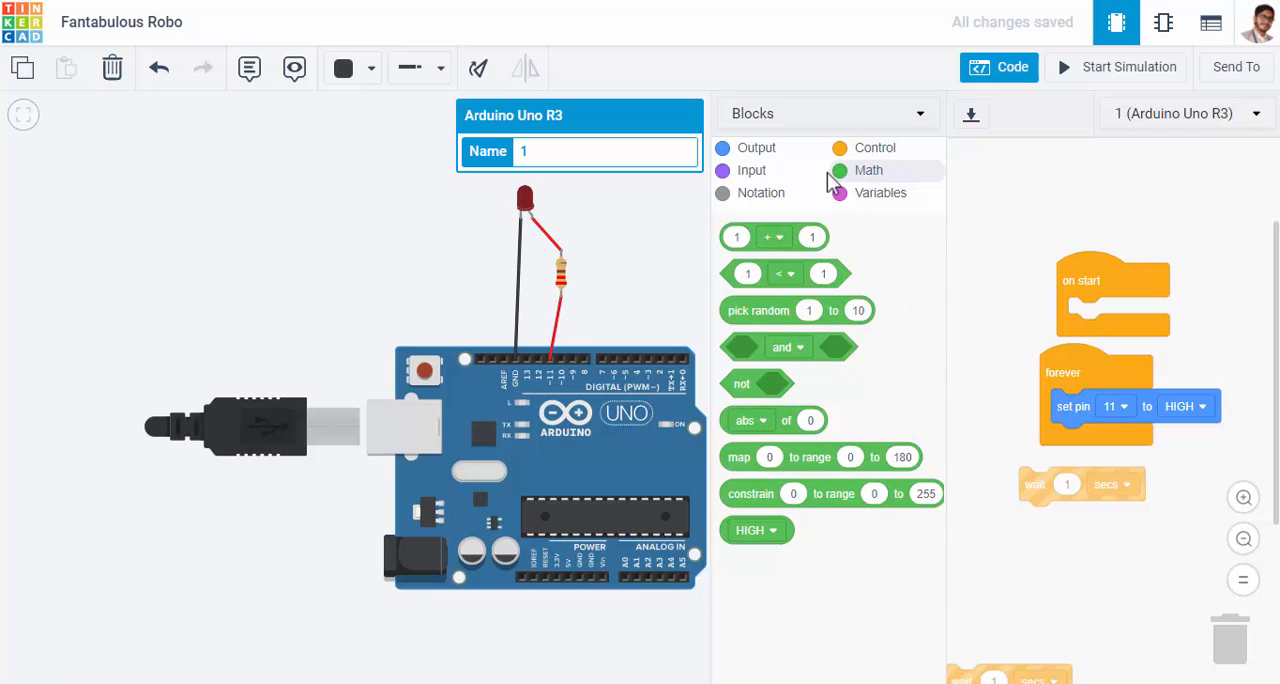
pyautogui.click(866, 196)
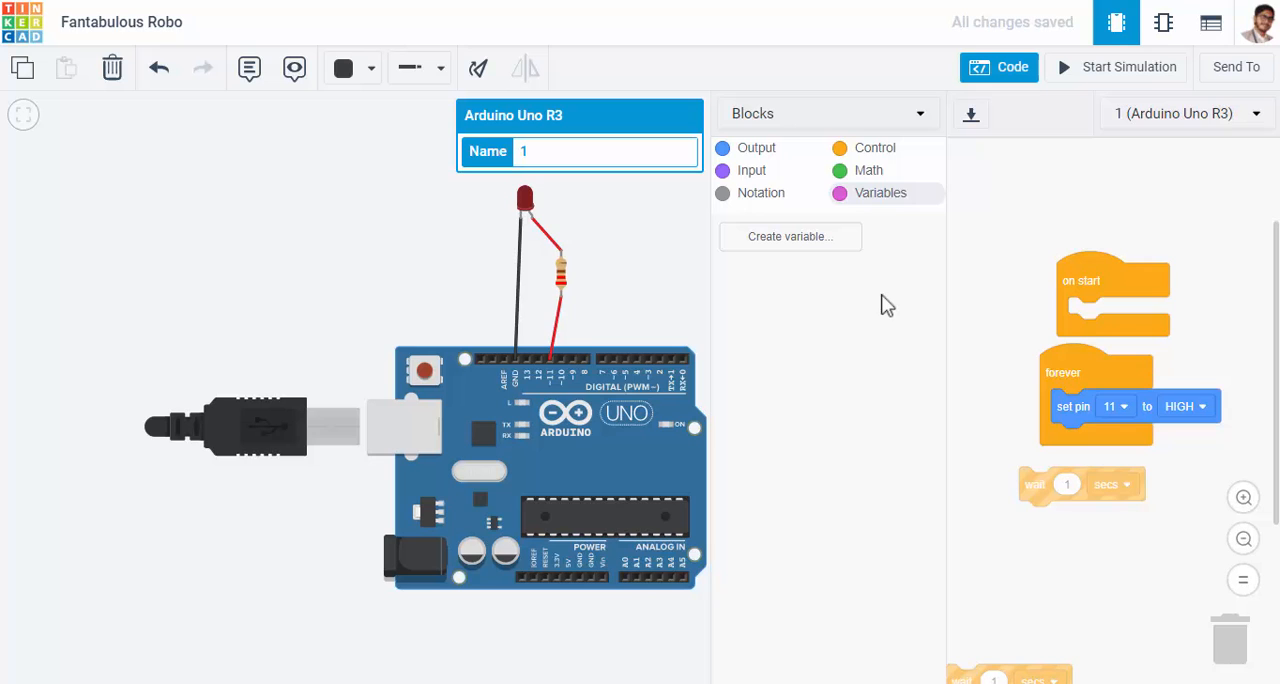
pyautogui.click(760, 176)
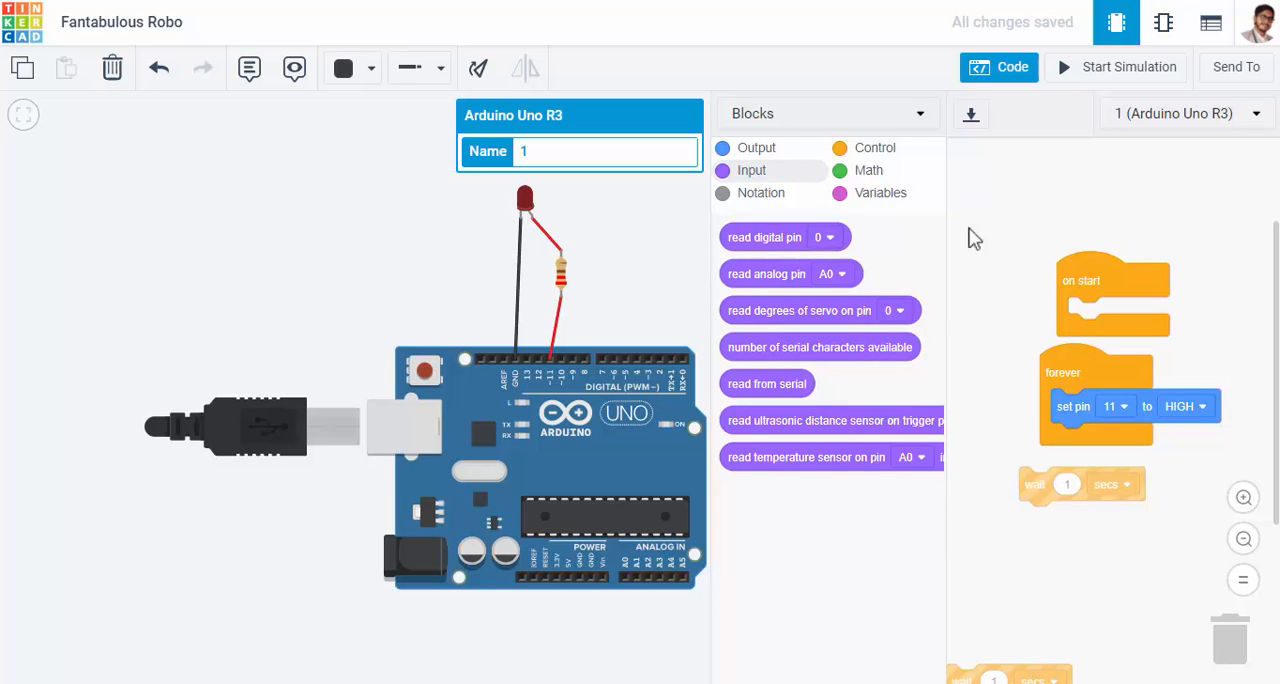
# Attach a 1-second wait block under the "set pin 11 to HIGH" block and move the on start and forever stacks higher in the workspace
pyautogui.click(750, 149)
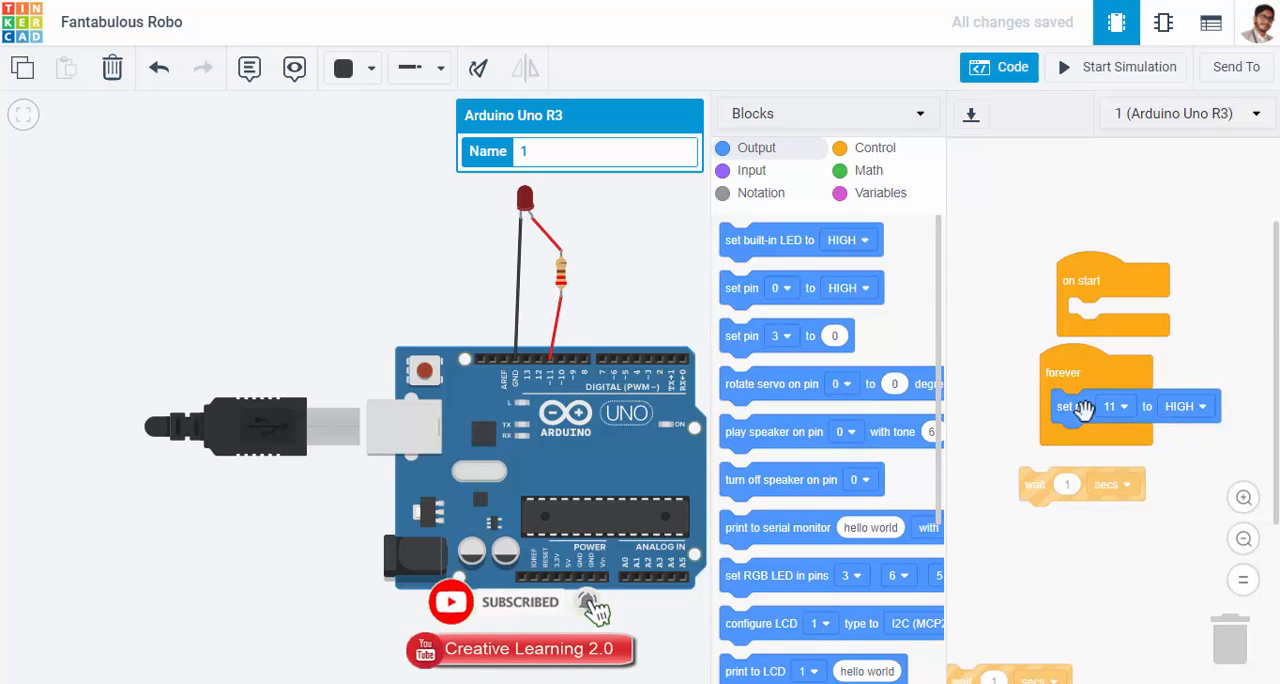
pyautogui.moveTo(1078, 407)
pyautogui.mouseDown()
pyautogui.moveTo(1046, 408)
pyautogui.moveTo(1084, 411)
pyautogui.mouseUp()
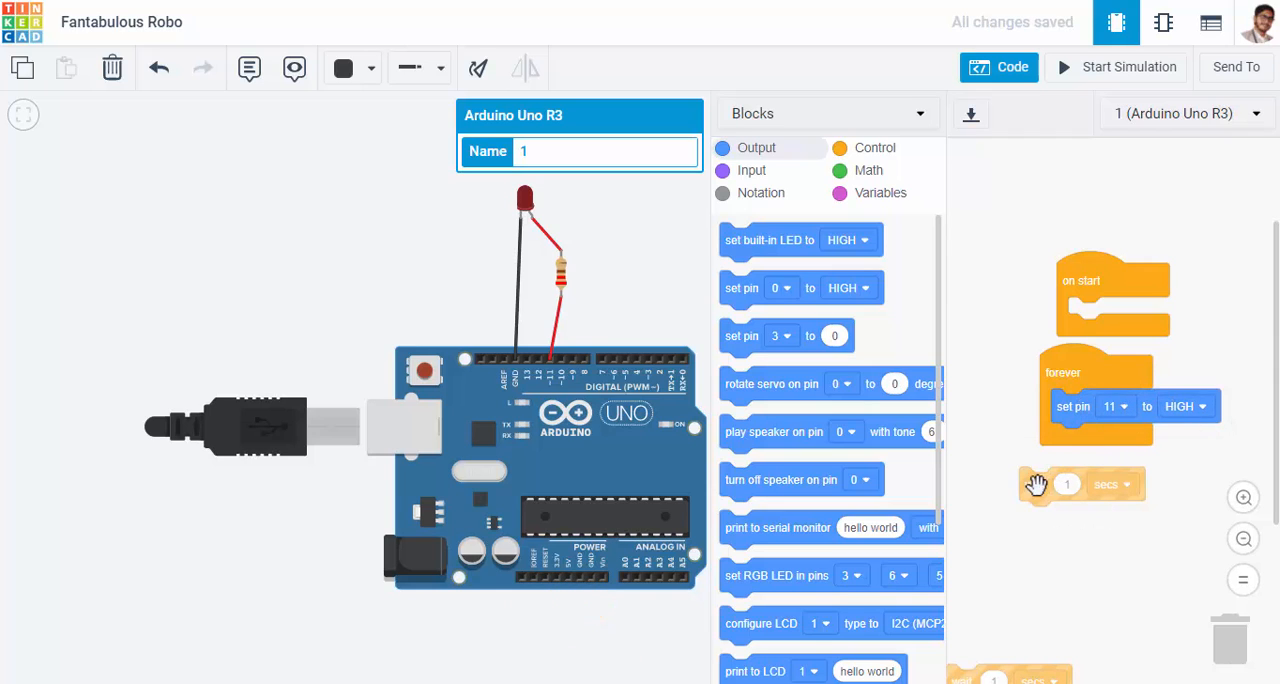
pyautogui.moveTo(1032, 484); pyautogui.dragTo(1080, 438)
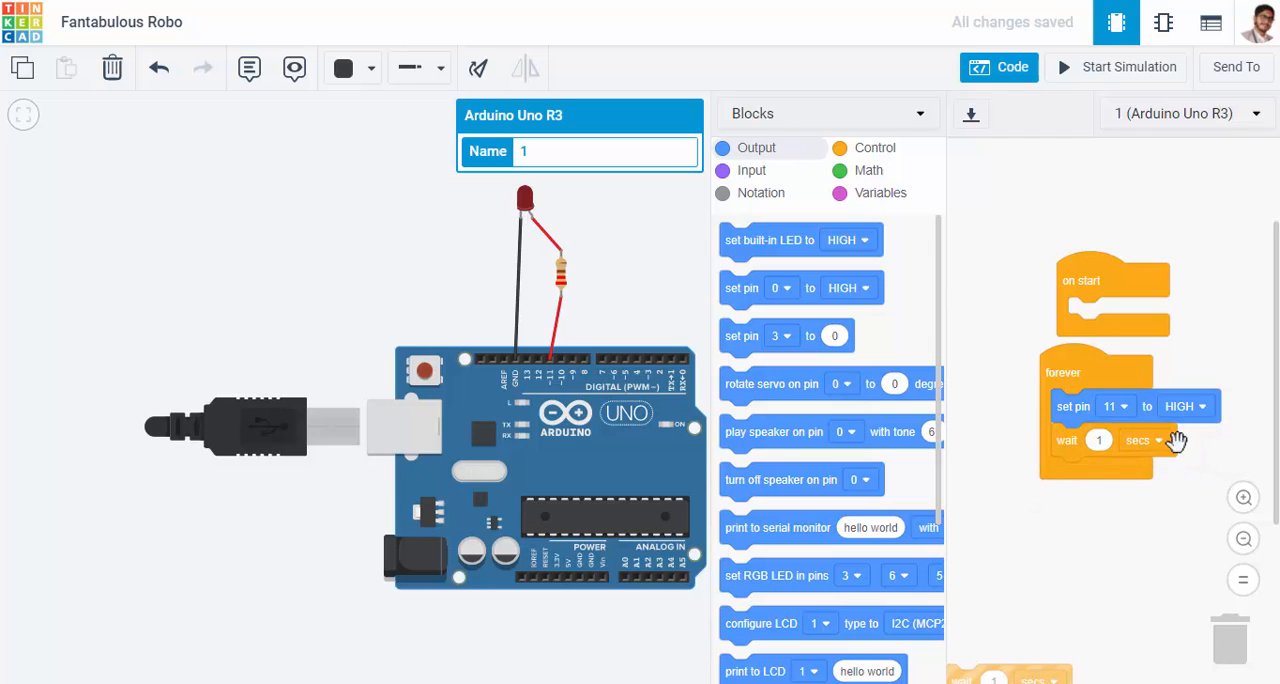
pyautogui.click(1158, 440)
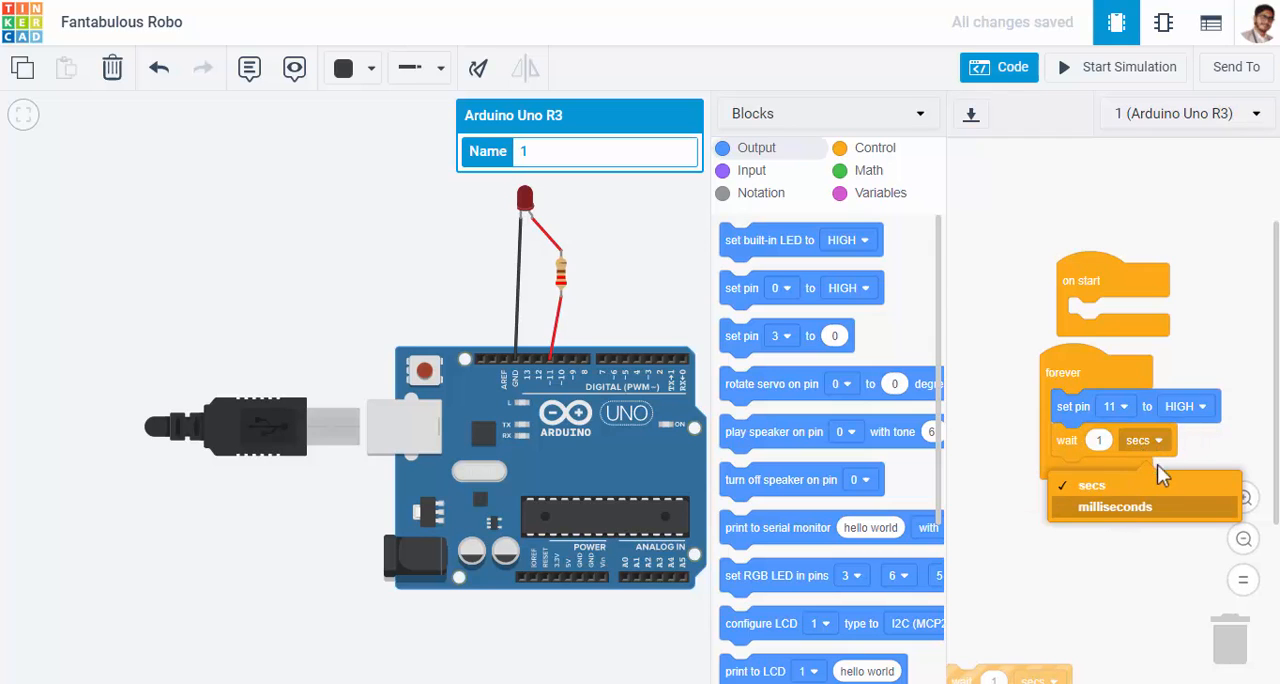
pyautogui.click(1180, 447)
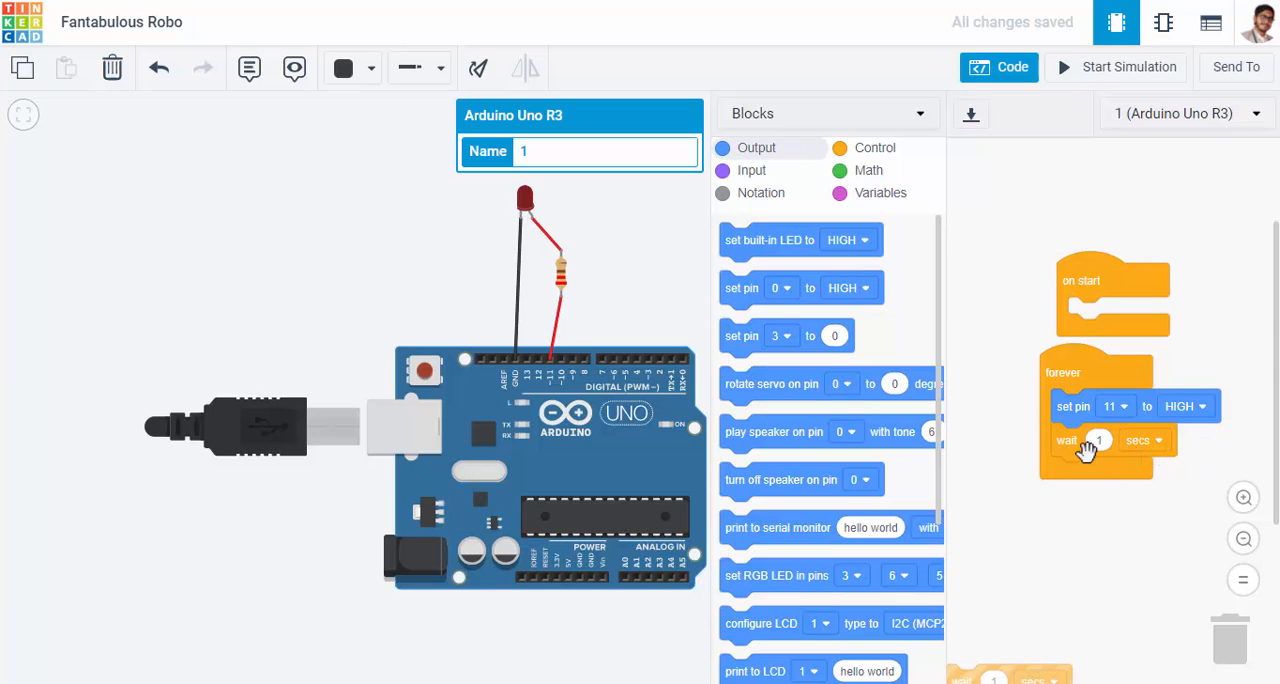
pyautogui.moveTo(1080, 278); pyautogui.dragTo(1040, 213)
pyautogui.moveTo(1066, 352); pyautogui.dragTo(1038, 296)
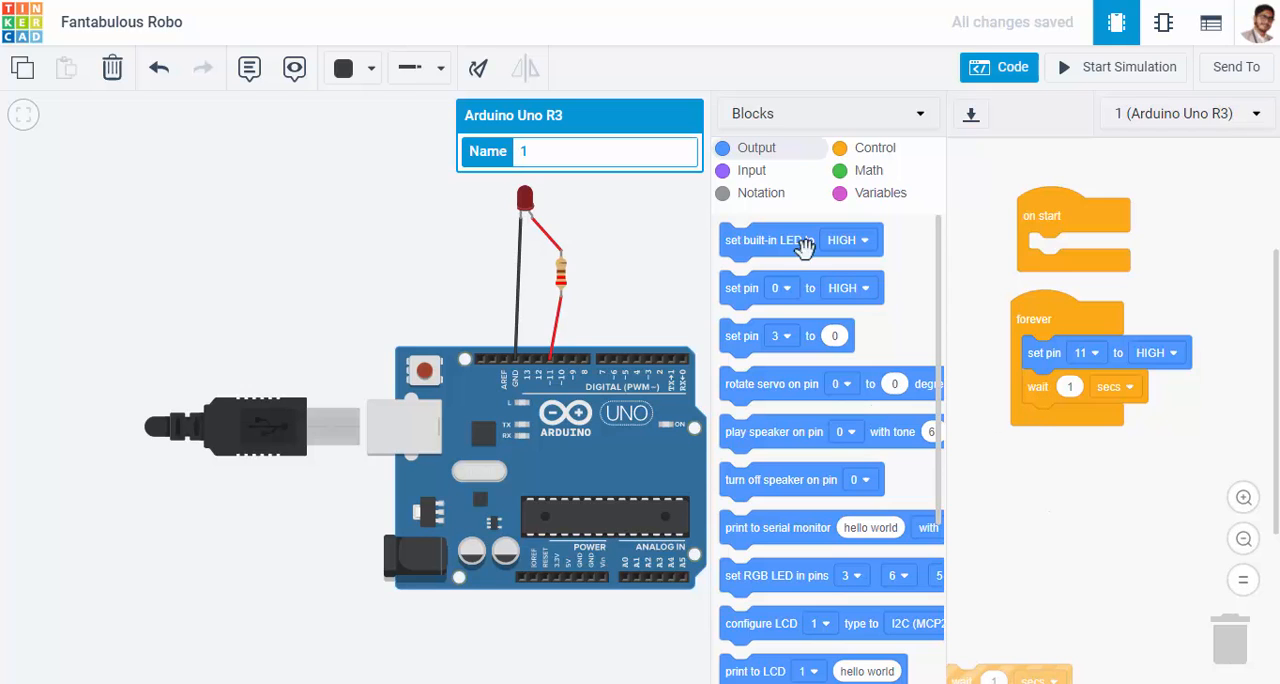
# Add a second "set pin" block below the wait, set it to pin 11 LOW, and attach the remaining 1-second wait block beneath it
pyautogui.moveTo(743, 289); pyautogui.dragTo(1050, 426)
pyautogui.click(1088, 421)
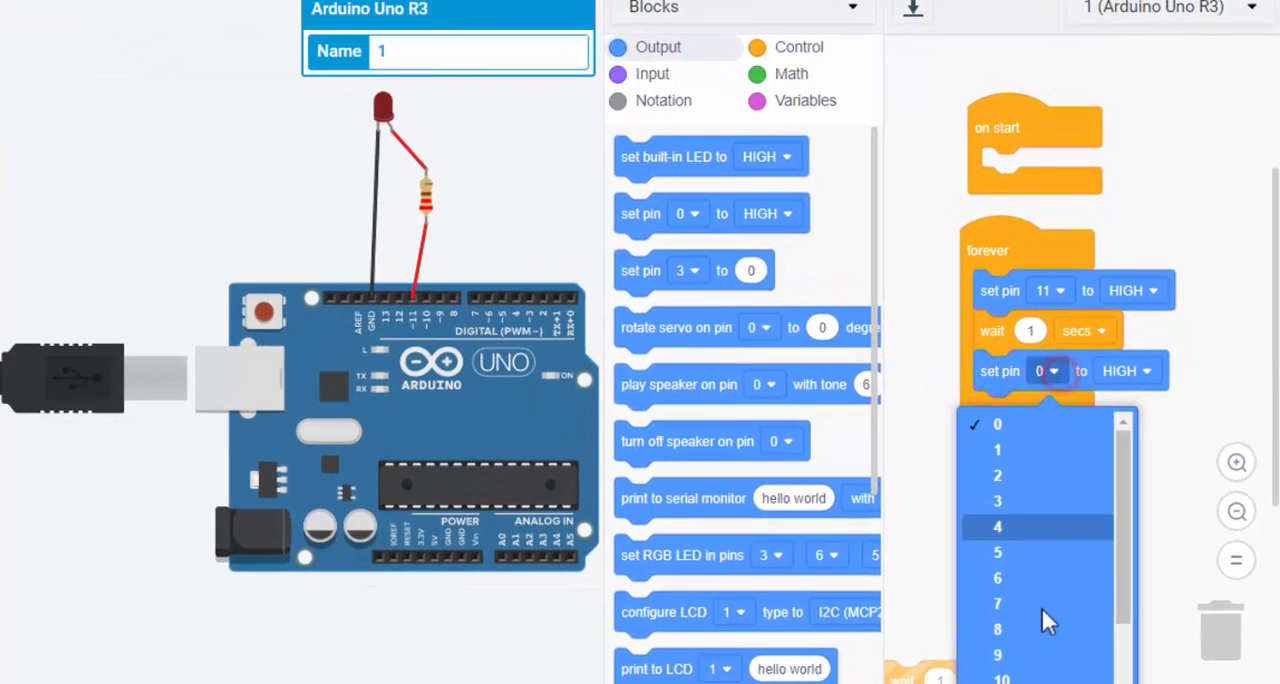
pyautogui.click(1000, 680)
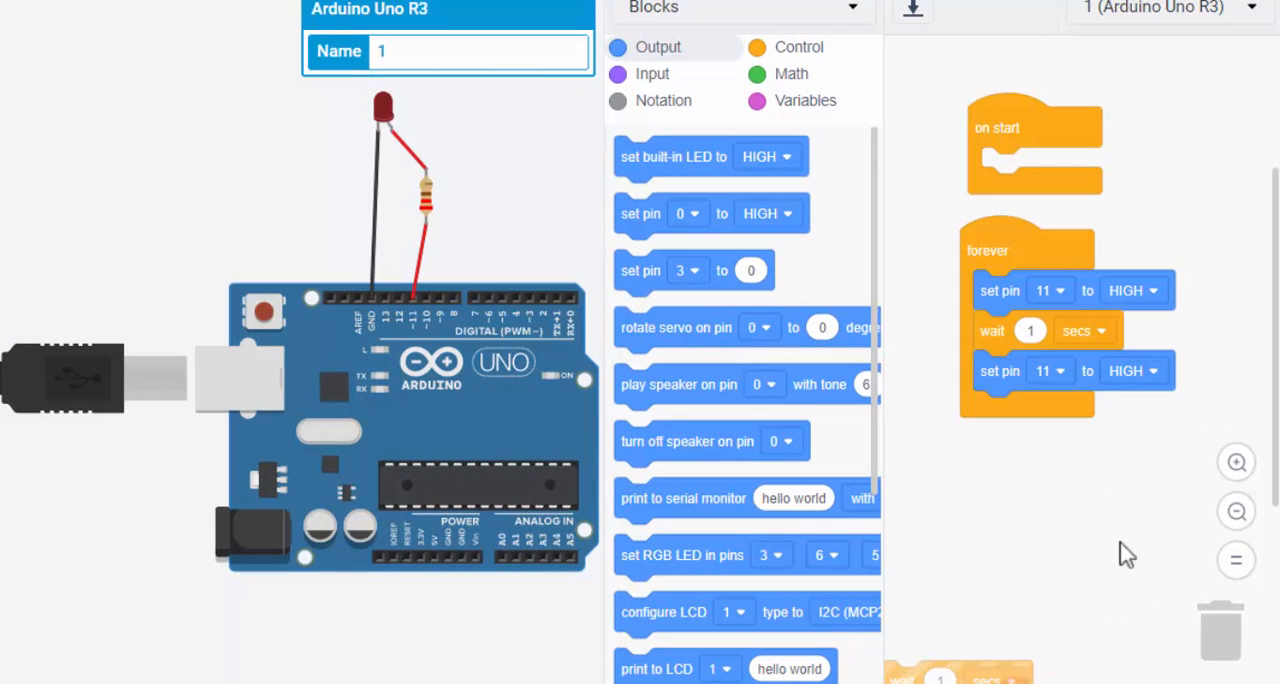
pyautogui.click(1135, 372)
pyautogui.click(1117, 449)
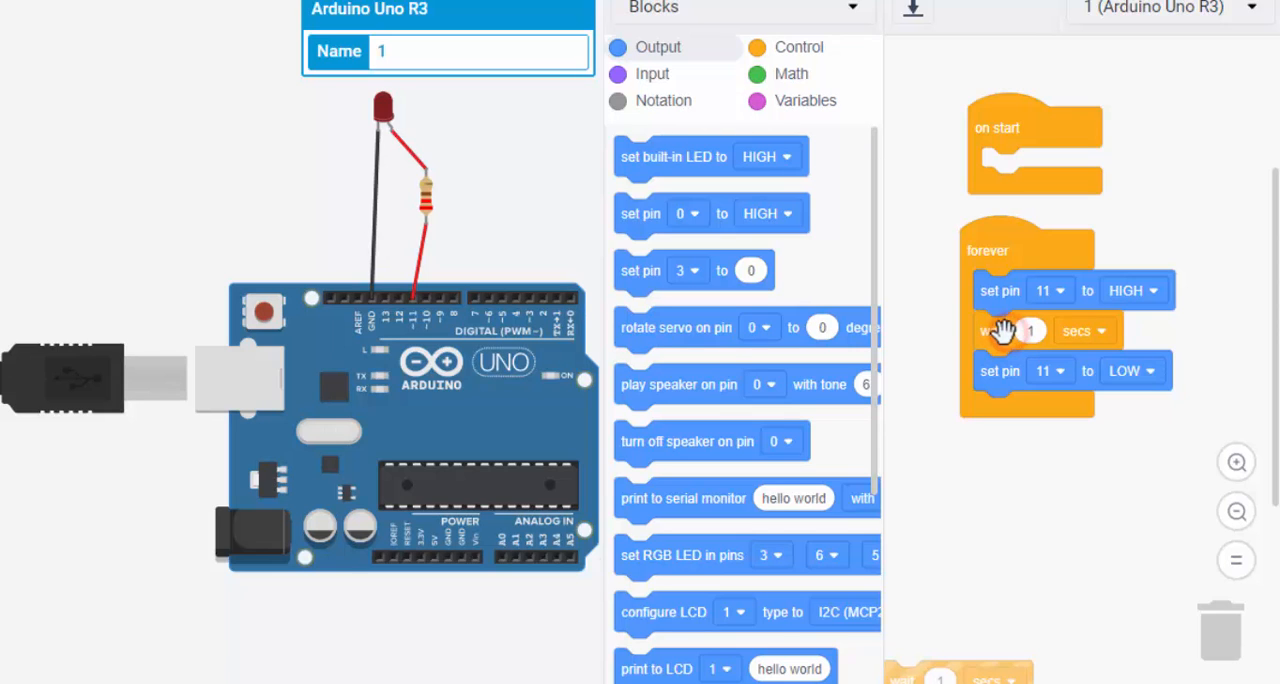
pyautogui.moveTo(904, 672); pyautogui.dragTo(992, 412)
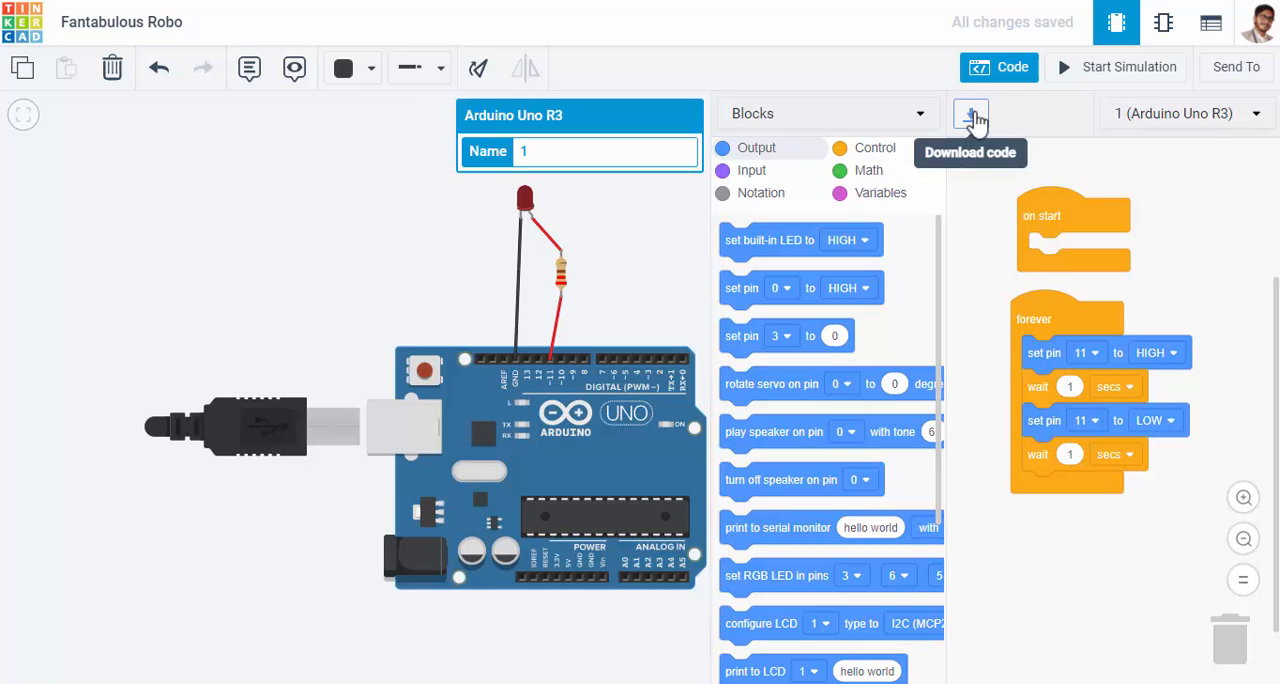
# Shift the Arduino Uno board and the LED slightly to the left to tidy the wiring
pyautogui.moveTo(570, 388)
pyautogui.mouseDown()
pyautogui.moveTo(538, 389)
pyautogui.moveTo(557, 390)
pyautogui.mouseUp()
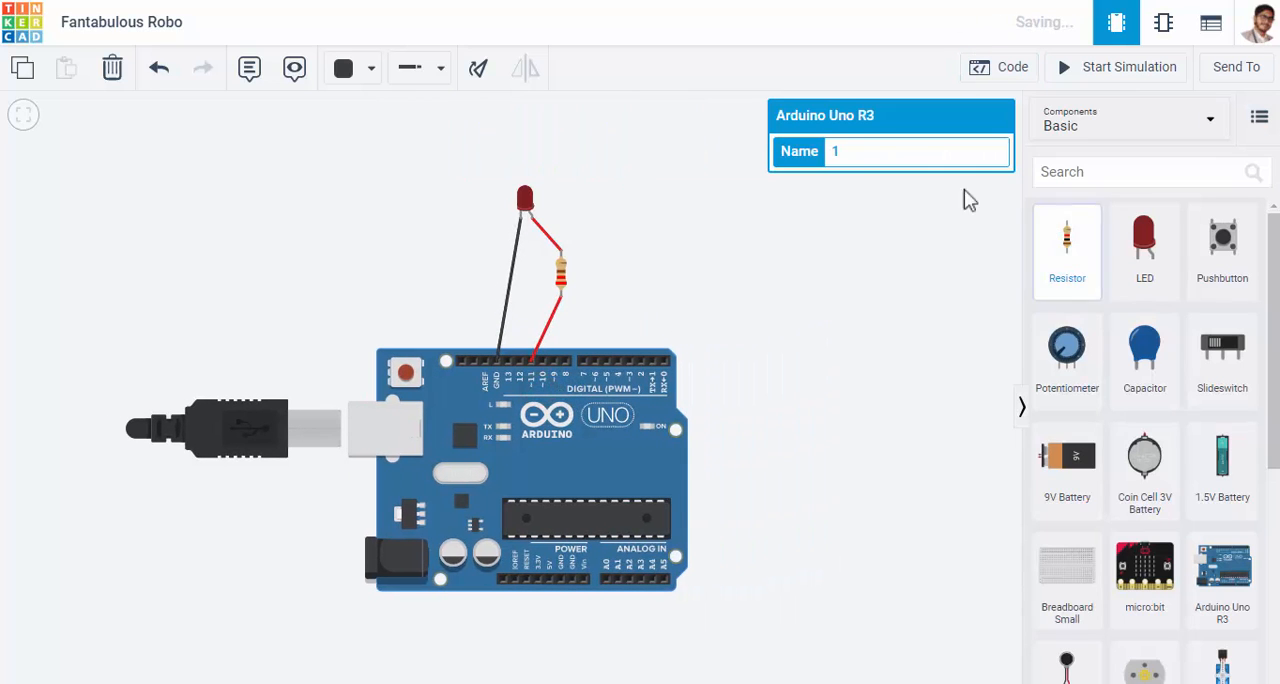
pyautogui.moveTo(525, 200); pyautogui.dragTo(508, 203)
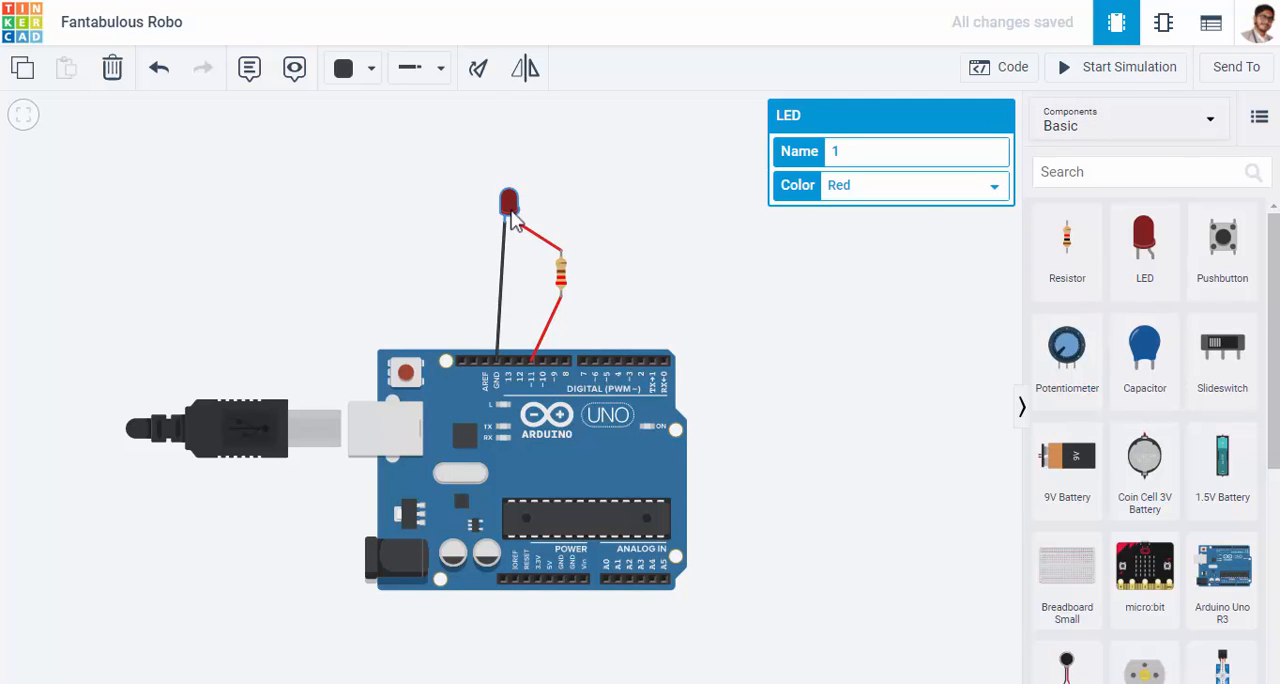
# Simulate the circuit with its code blocks displayed, observe the LED's behaviour, and stop the simulation
pyautogui.click(1070, 78)
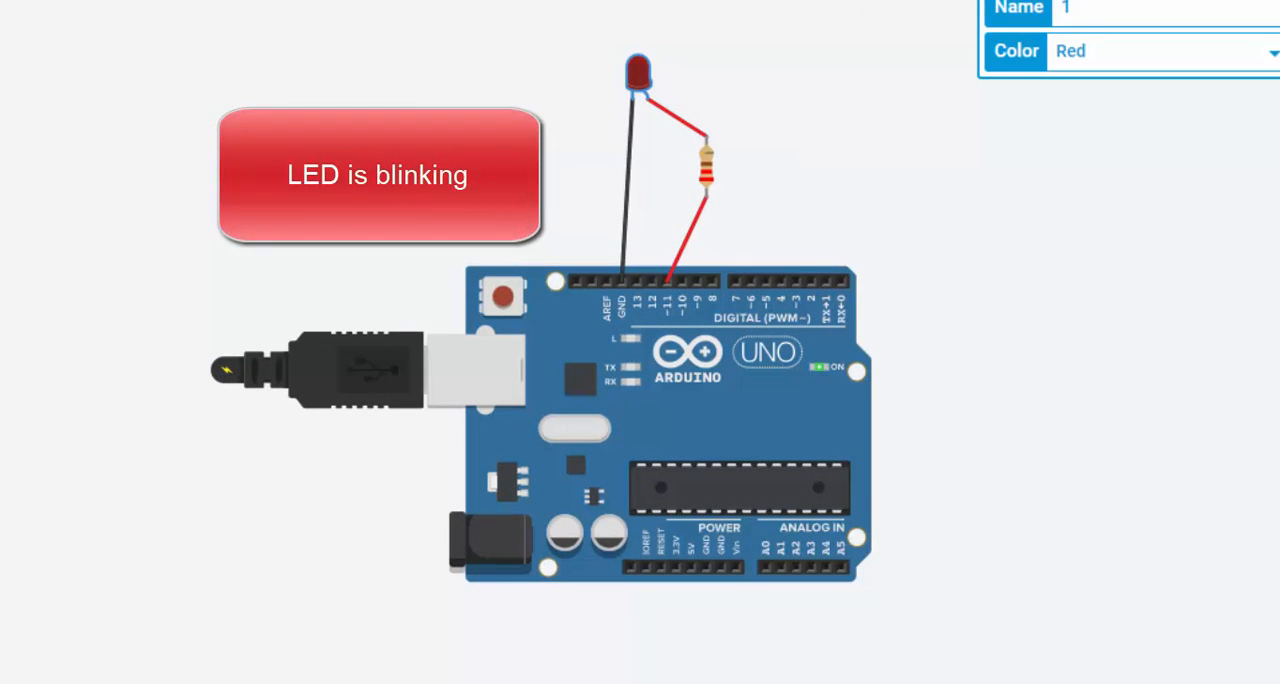
pyautogui.click(1168, 2)
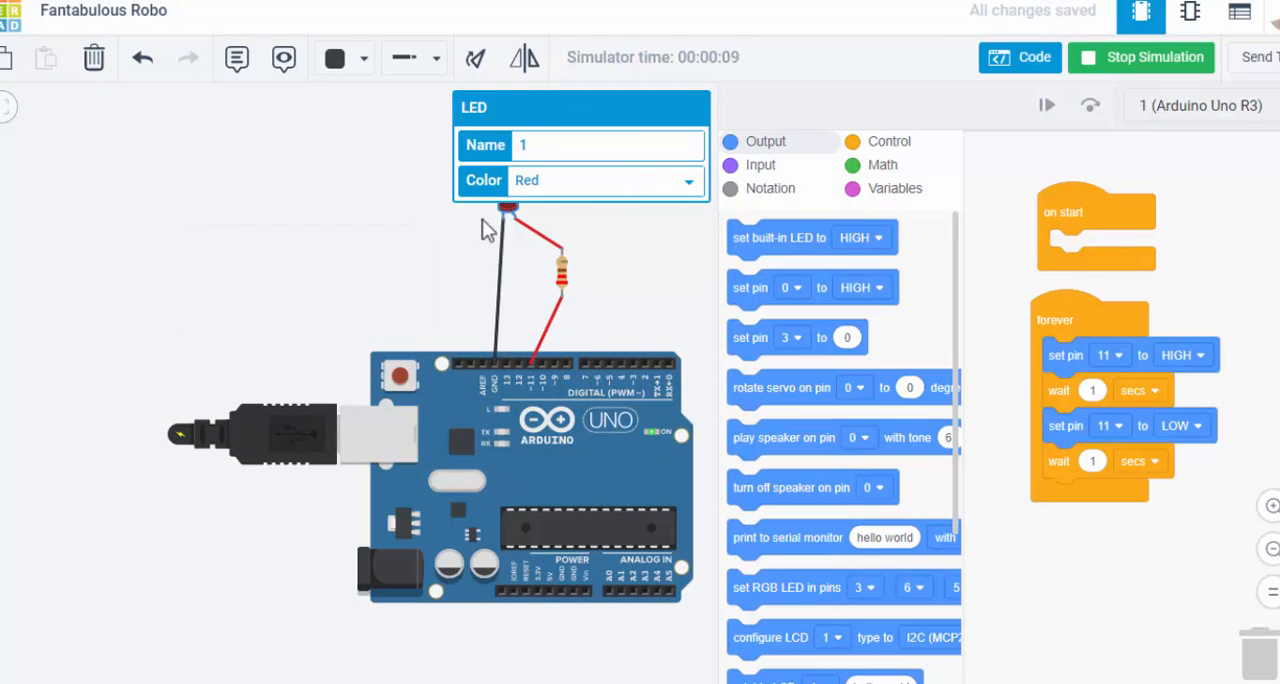
pyautogui.click(610, 260)
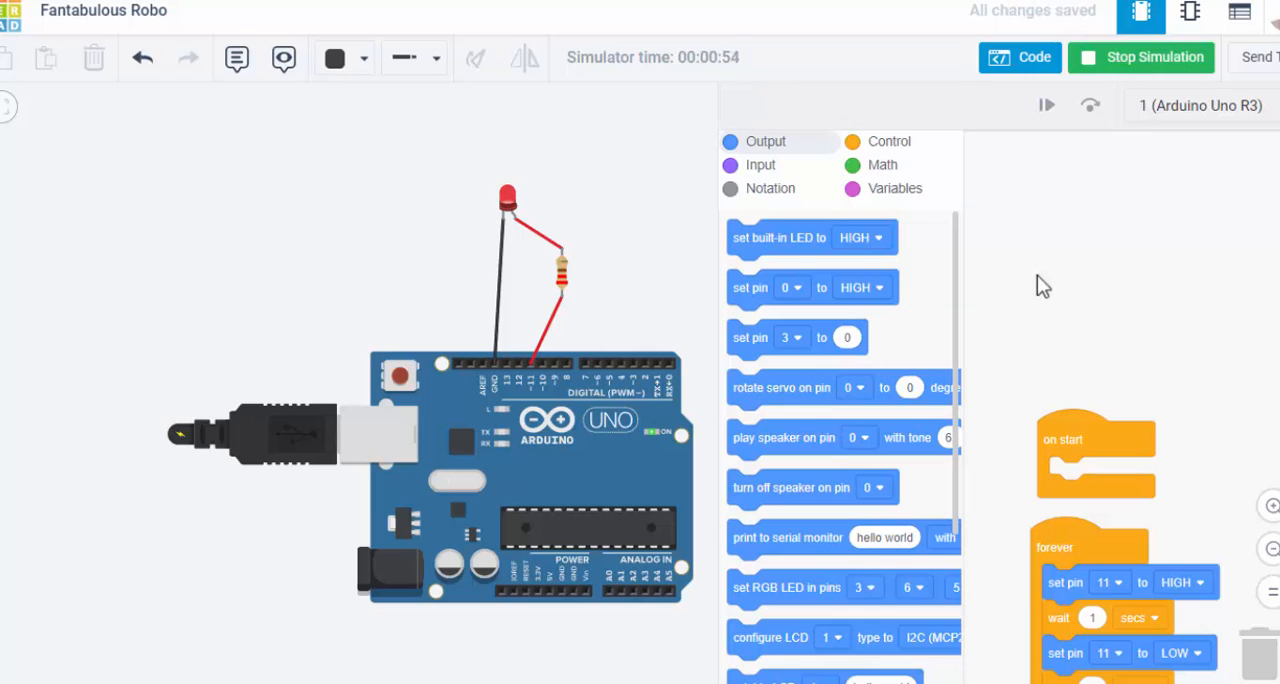
pyautogui.click(1126, 58)
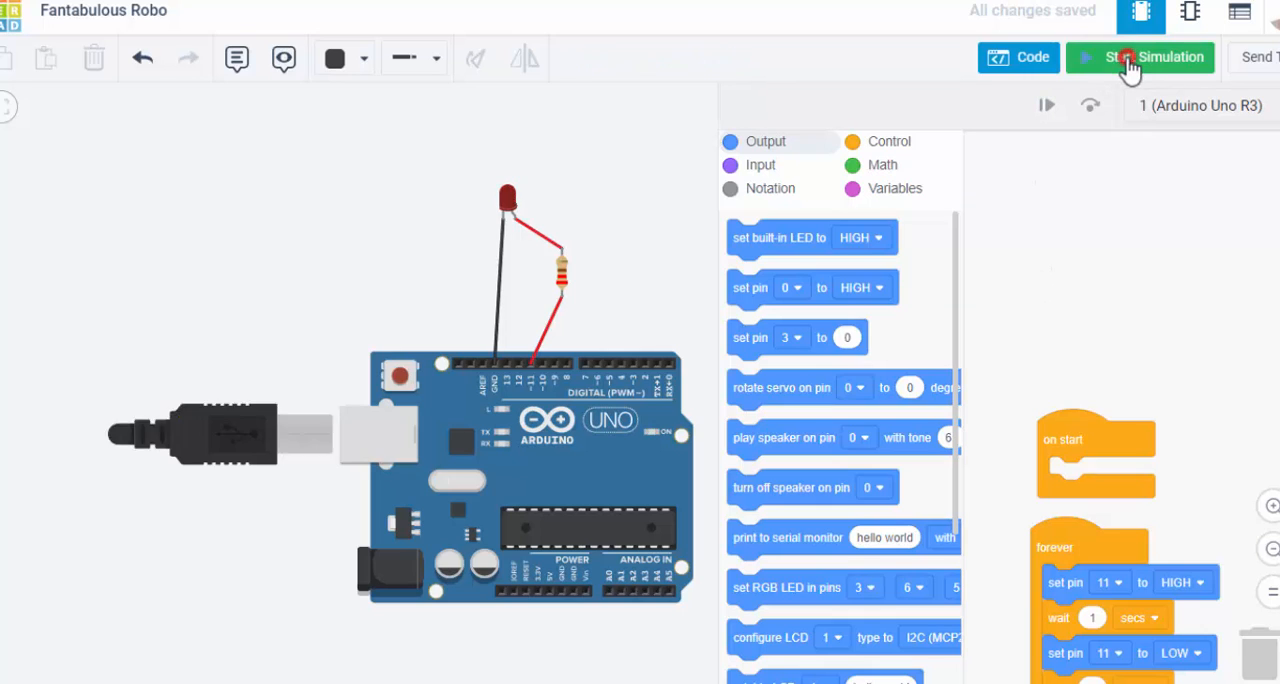
pyautogui.click(686, 228)
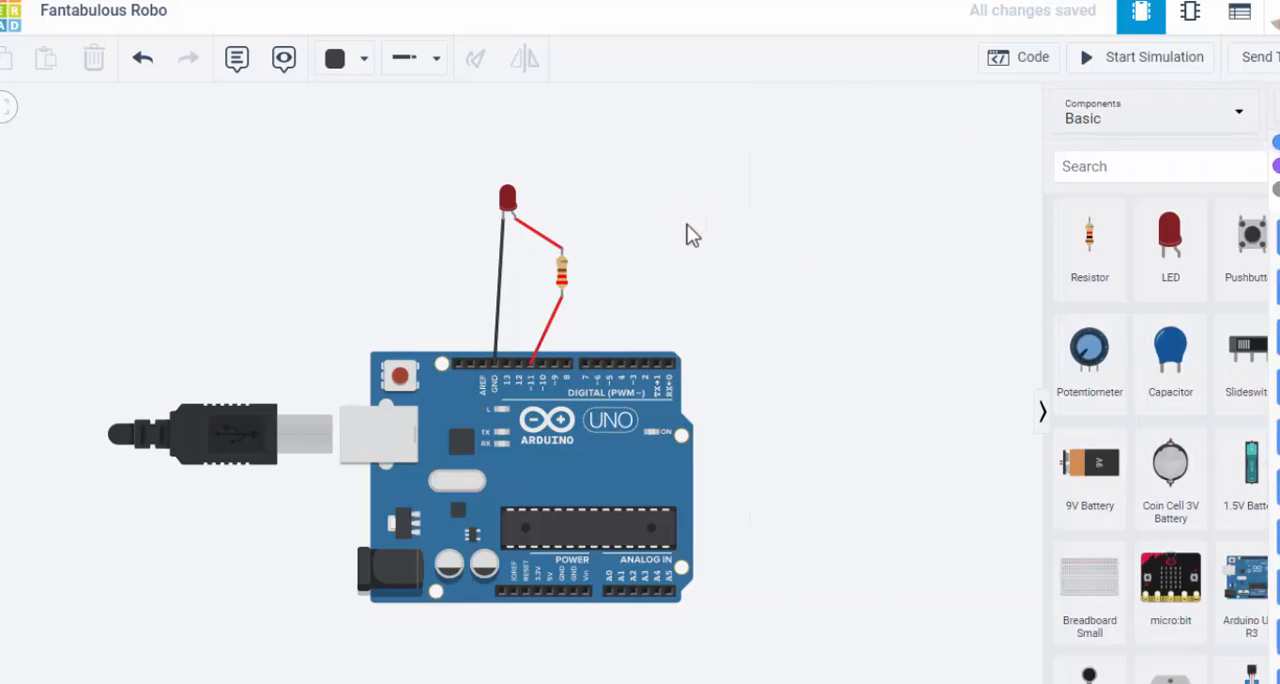